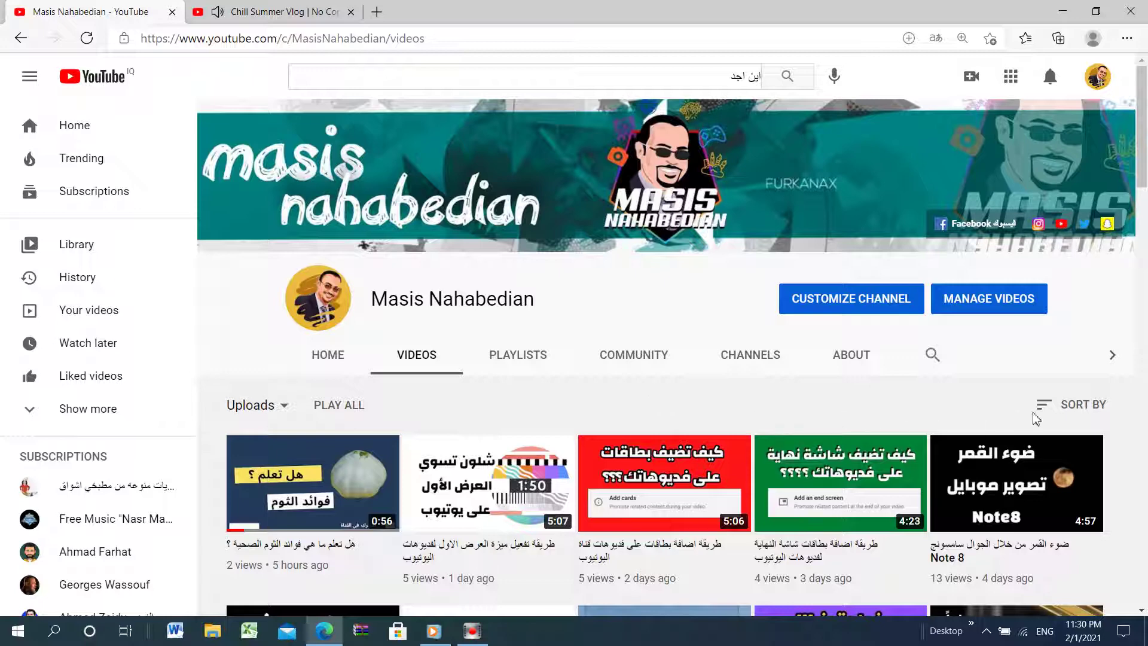
left_click(1064, 410)
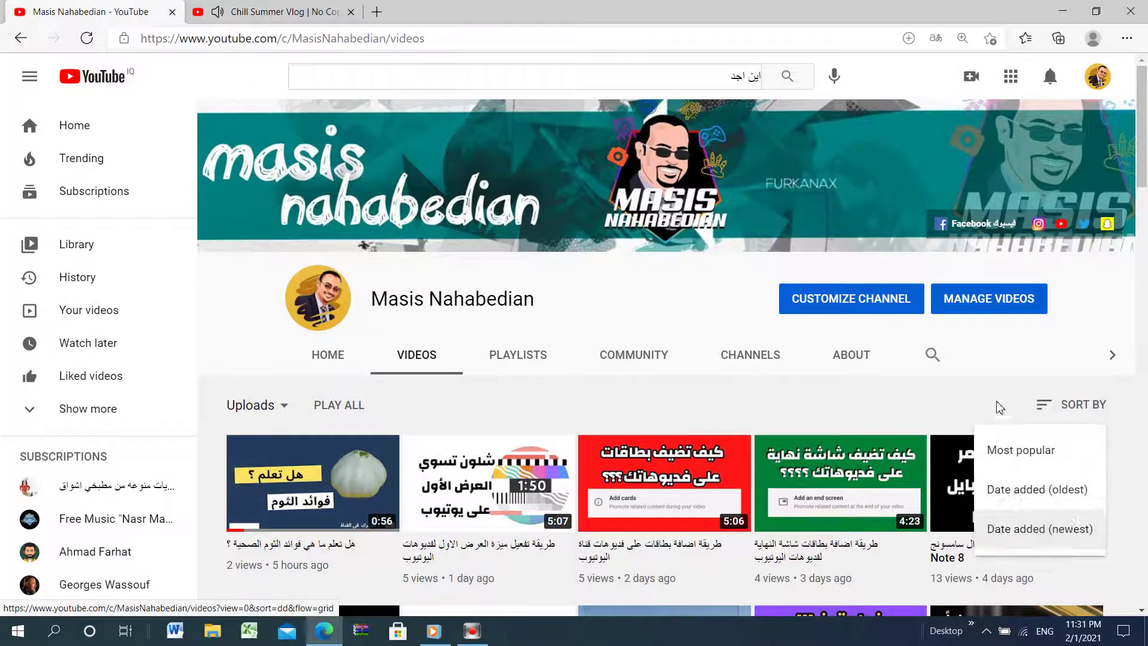
left_click(959, 378)
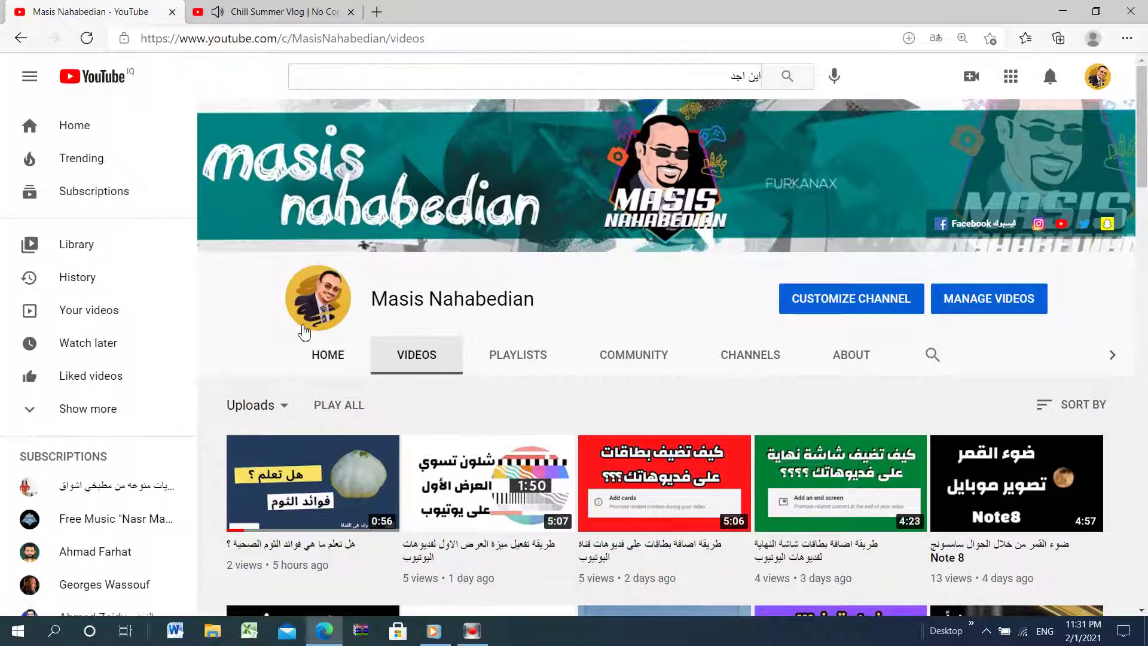
Open channel customization from the channel's profile picture and examine the branding settings for profile picture, banner image and video watermark
left_click(320, 304)
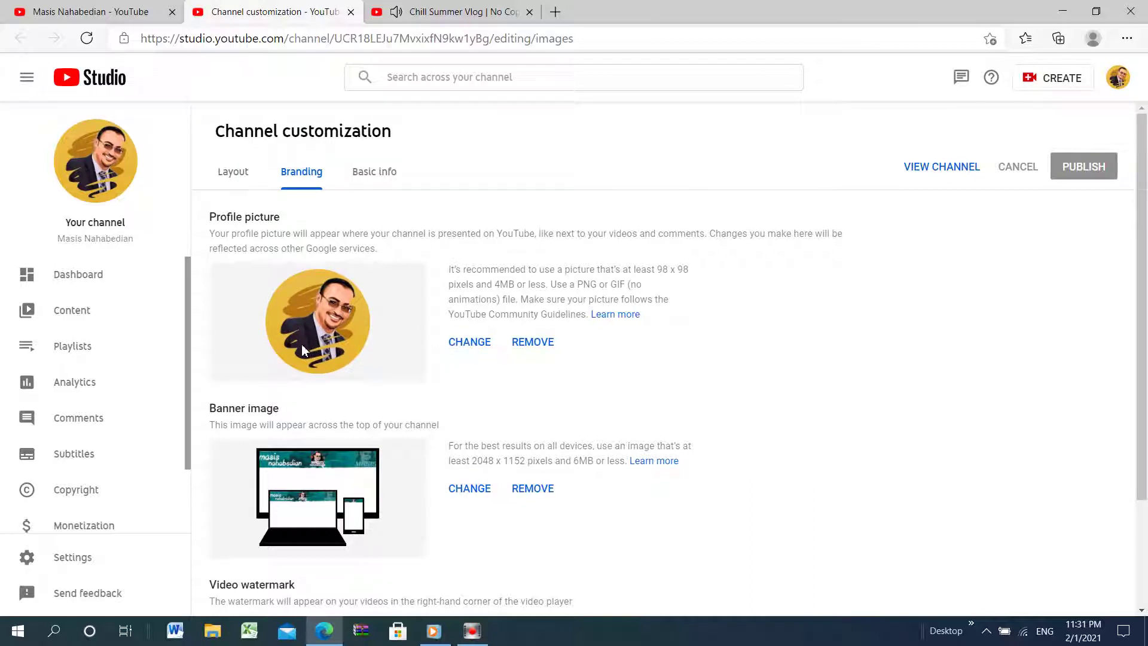
scroll(358, 396, "down", 1)
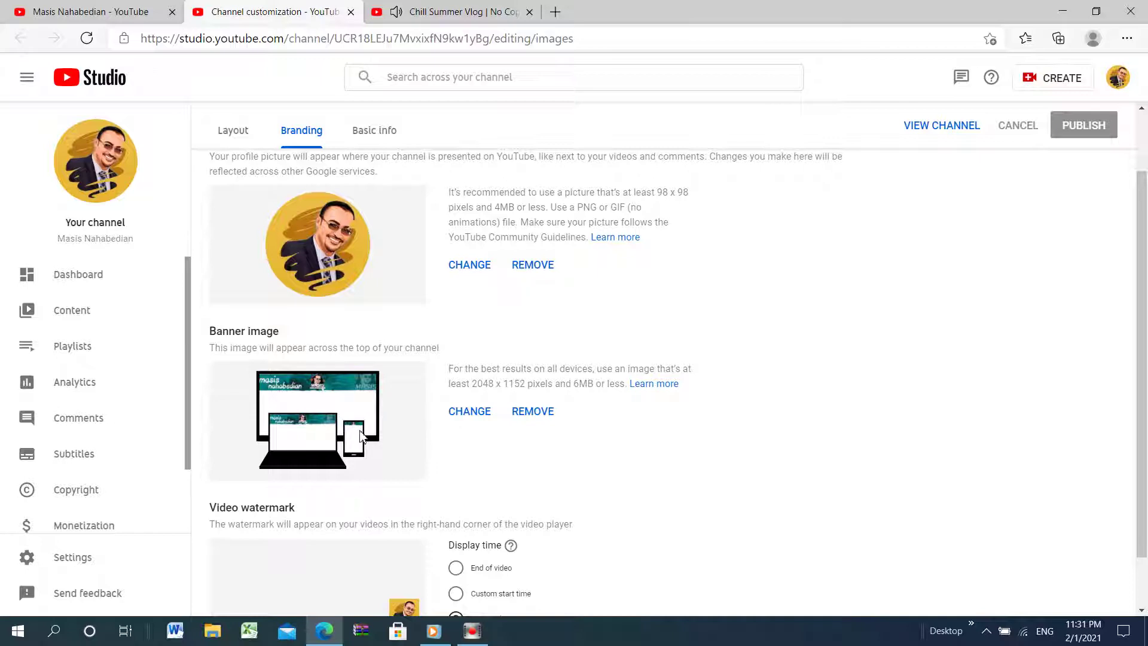
scroll(361, 436, "down", 1)
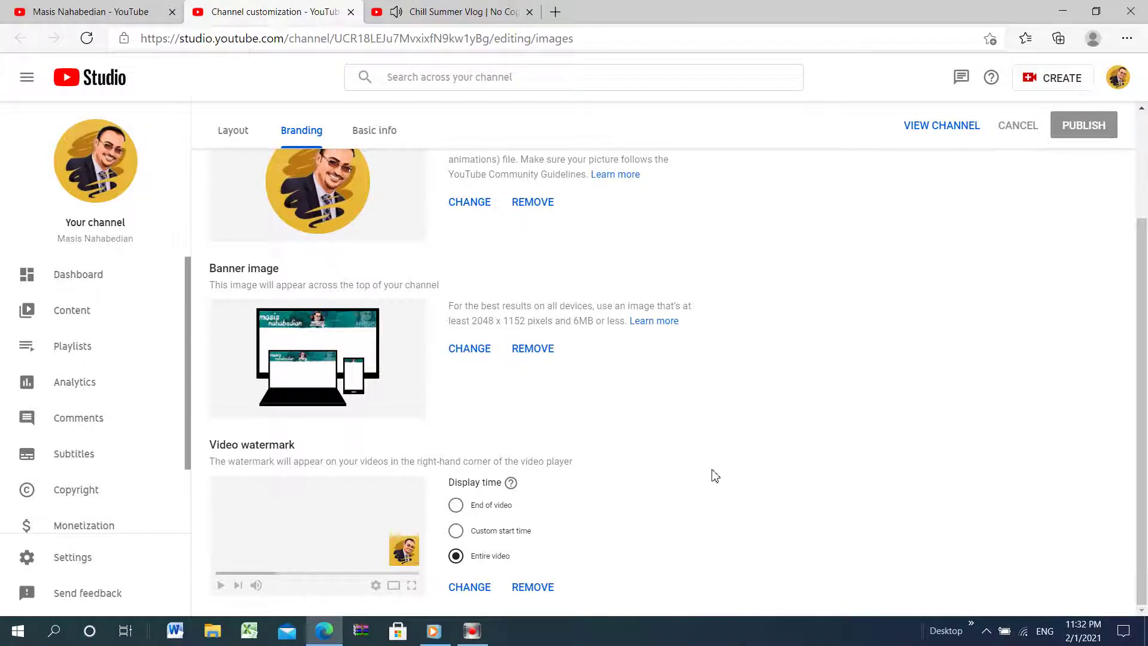
scroll(759, 472, "up", 3)
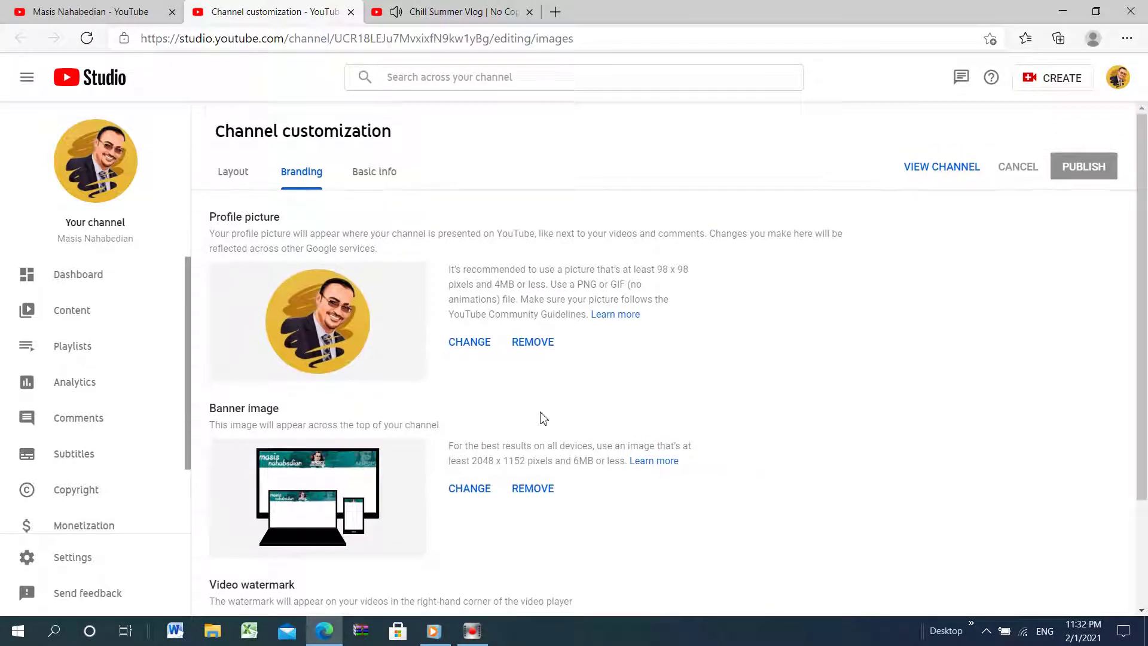
Open the channel's layout settings and examine the video spotlight, including the options for the returning subscribers' featured video
left_click(250, 180)
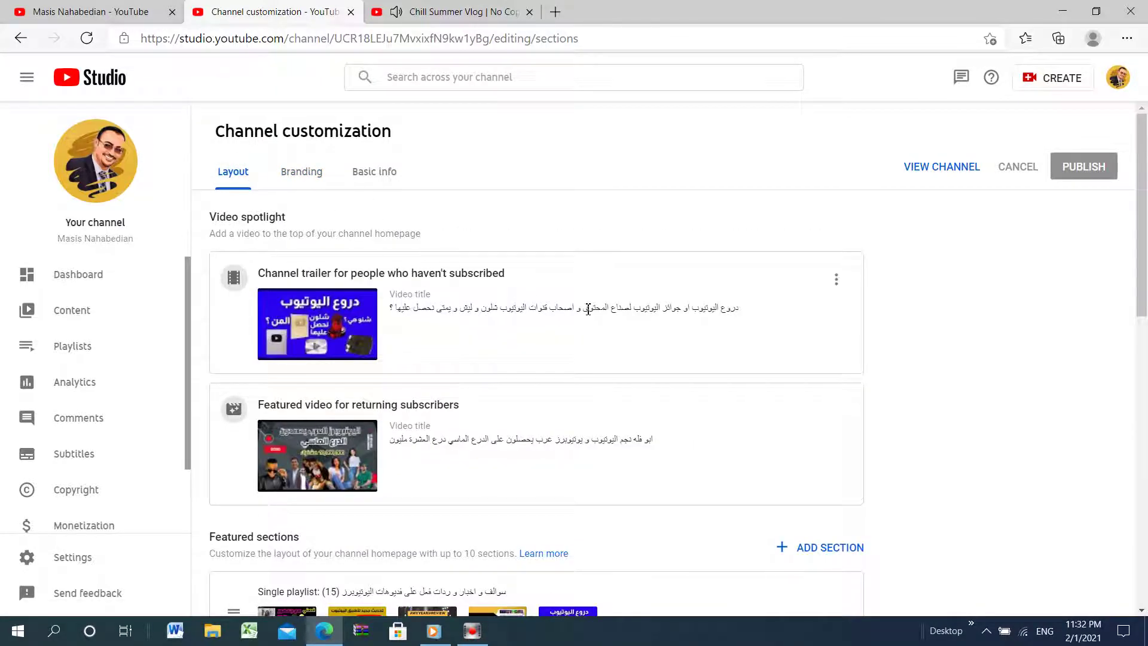
scroll(589, 309, "down", 1)
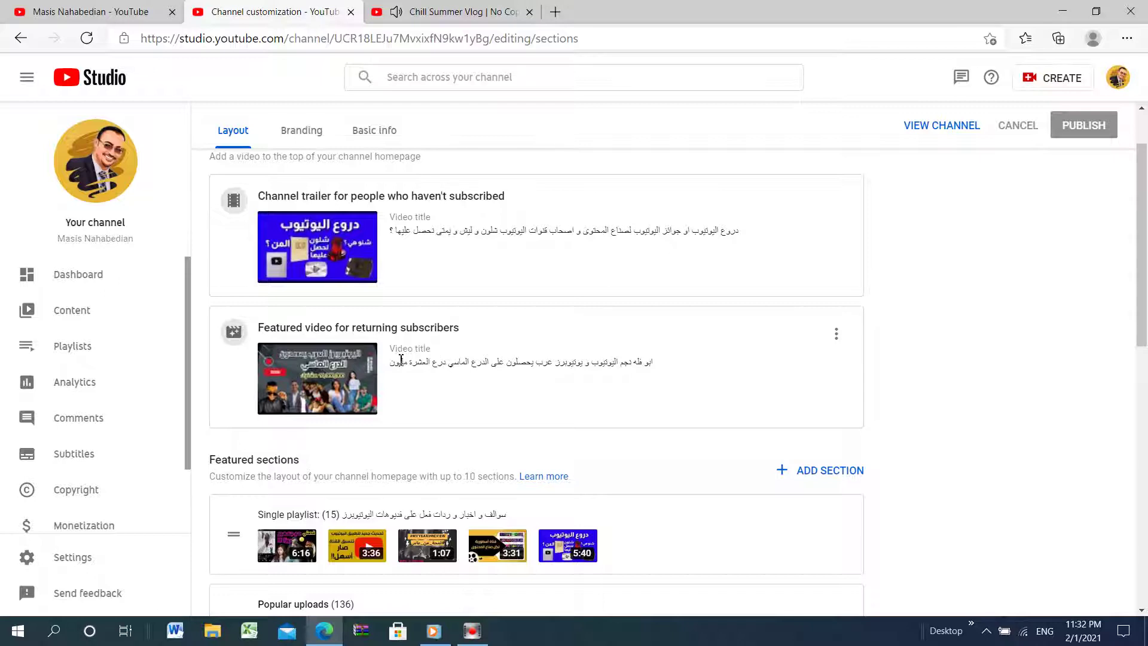
scroll(400, 358, "down", 1)
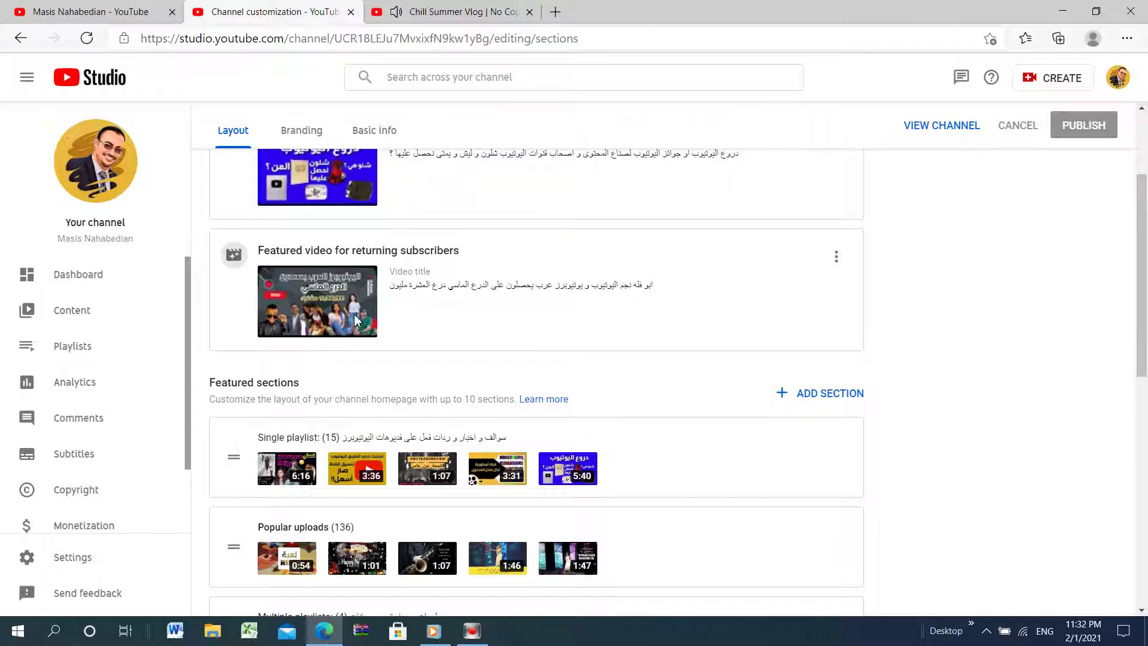
scroll(387, 340, "down", 1)
scroll(391, 341, "up", 2)
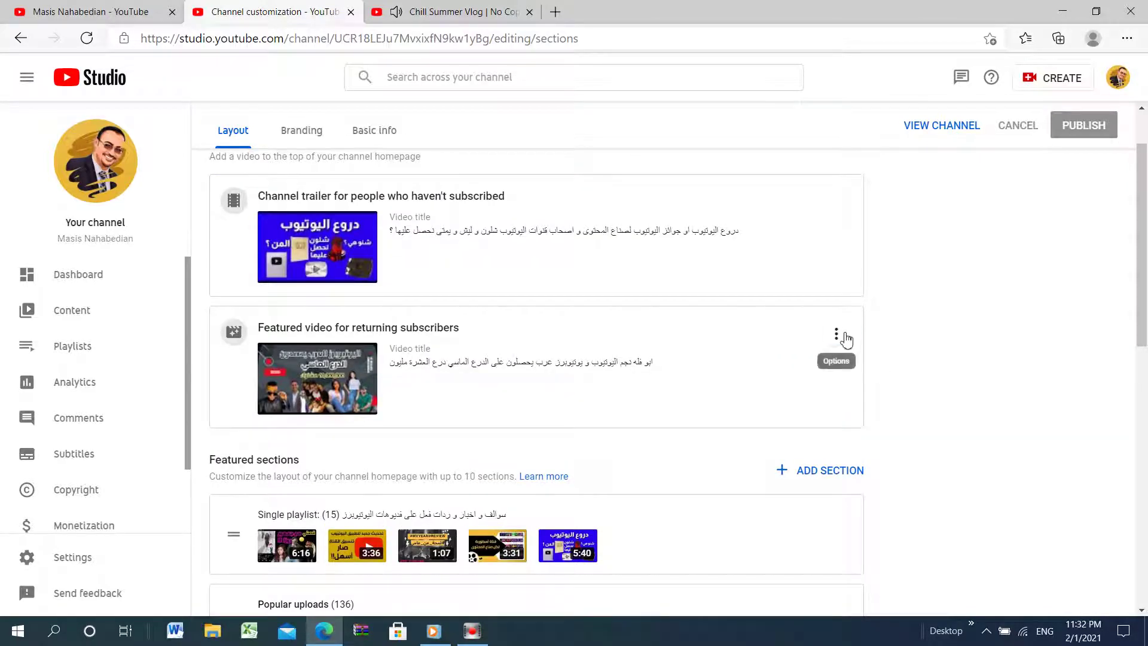
left_click(845, 334)
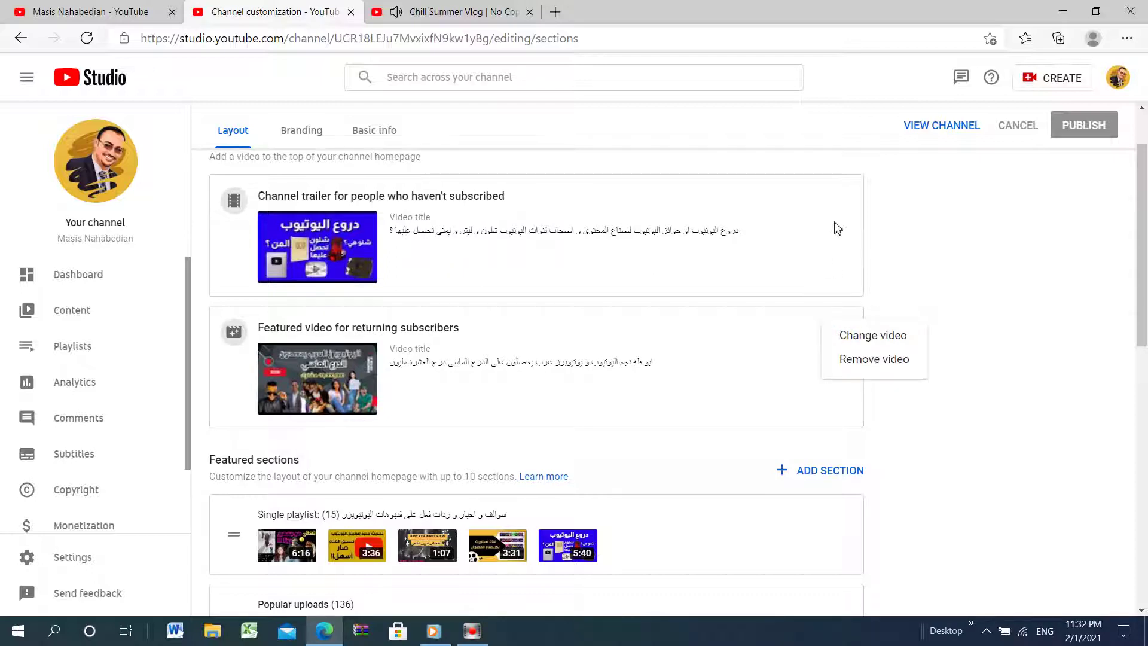
left_click(798, 245)
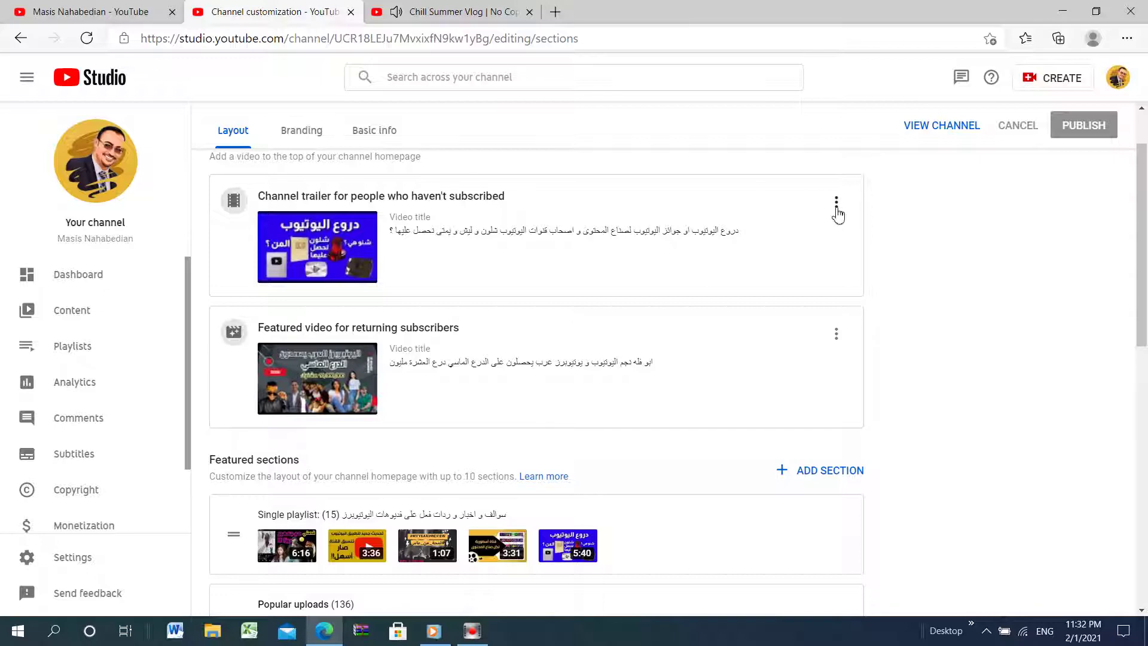
Examine the channel's featured sections and the reorder handle of the first single-playlist section
scroll(775, 285, "down", 4)
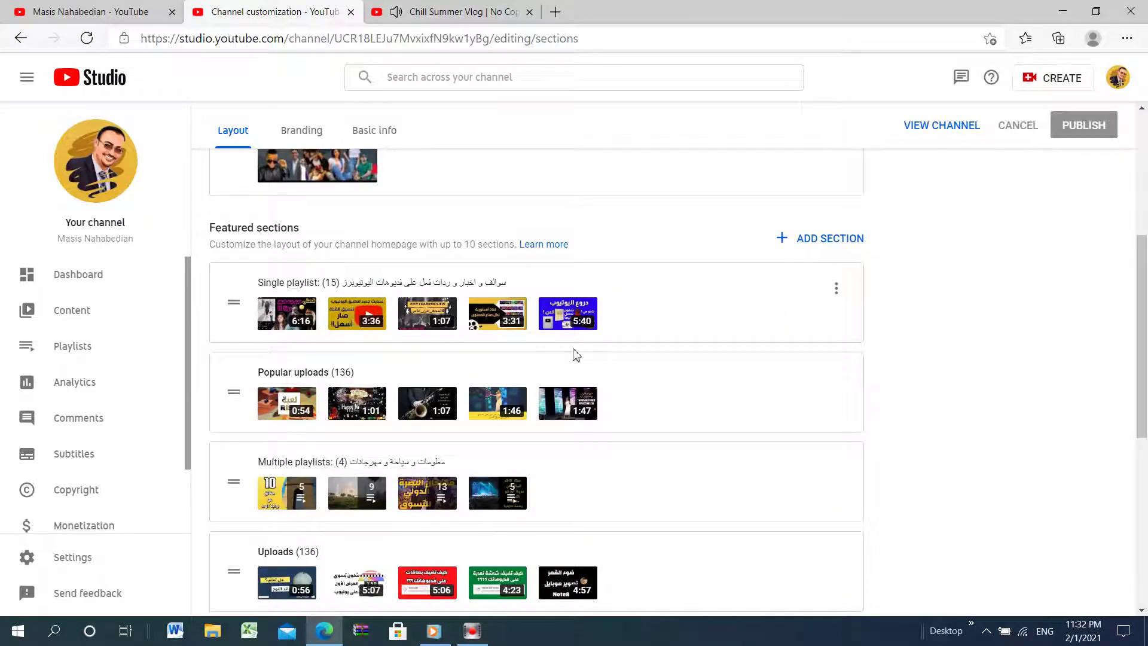
scroll(368, 334, "down", 1)
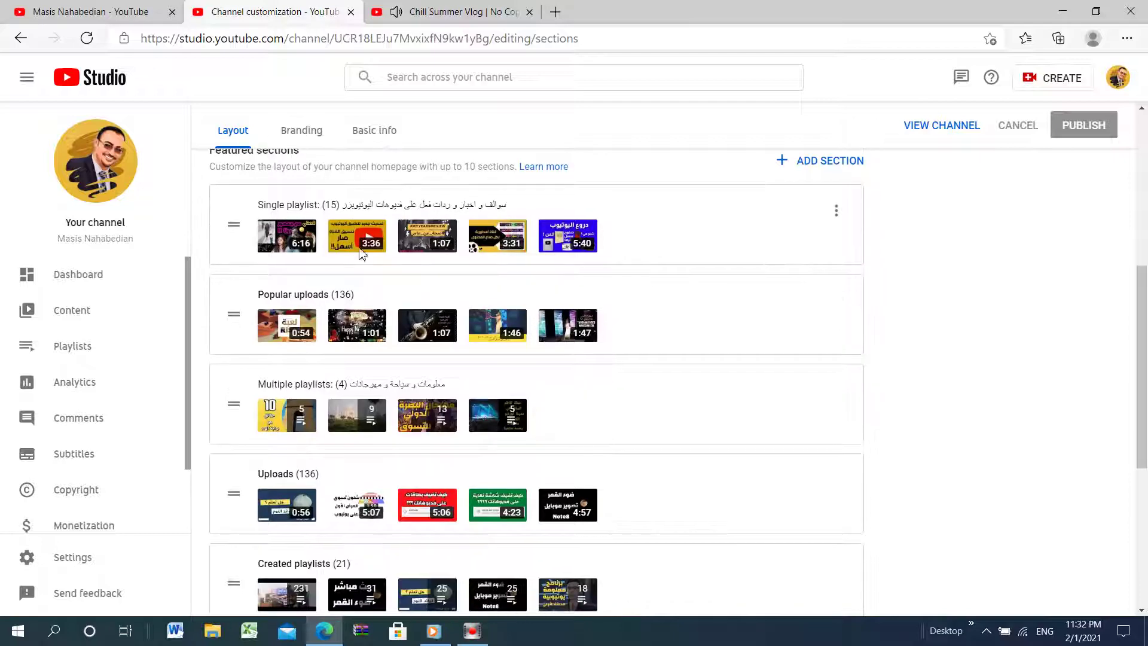
left_click(230, 232)
left_click(233, 225)
mouse_move(232, 226)
left_mouse_down()
mouse_move(225, 361)
mouse_move(232, 221)
left_mouse_up()
scroll(386, 388, "down", 5)
scroll(386, 388, "up", 5)
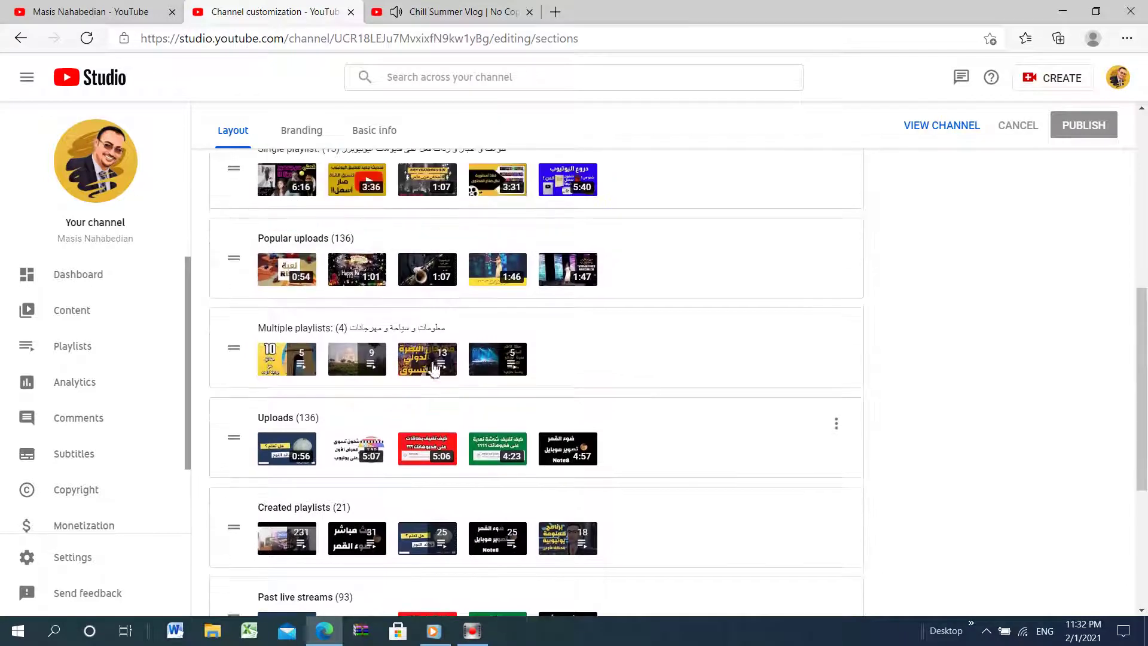
scroll(754, 363, "up", 1)
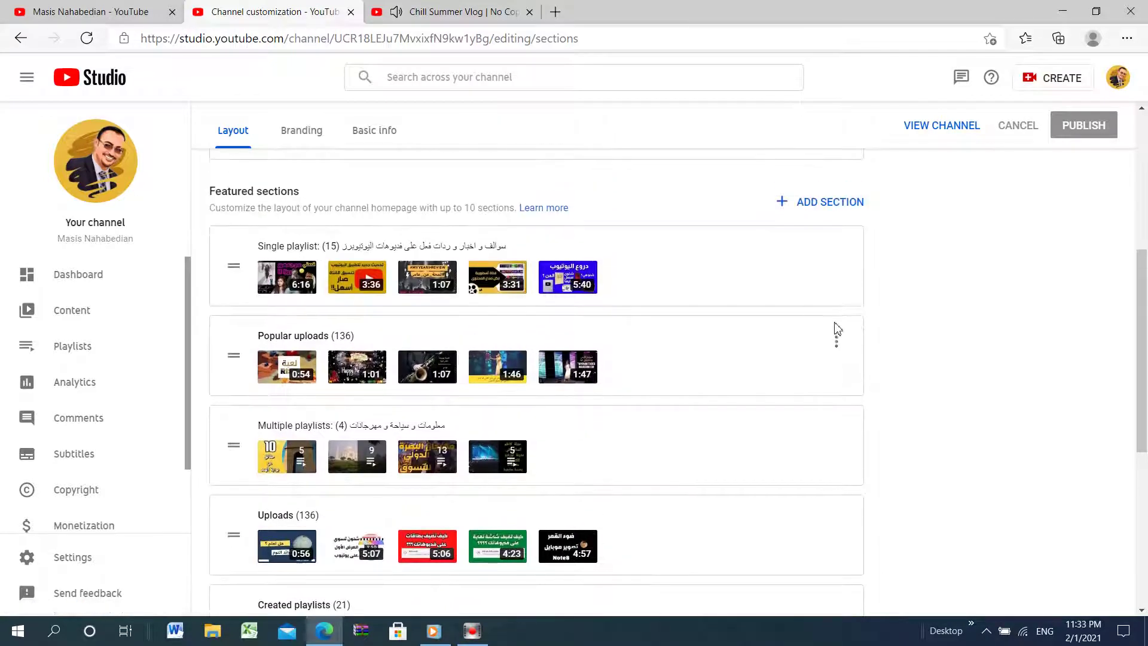
Check the options of the Popular uploads section and look through the remaining featured sections
left_click(836, 351)
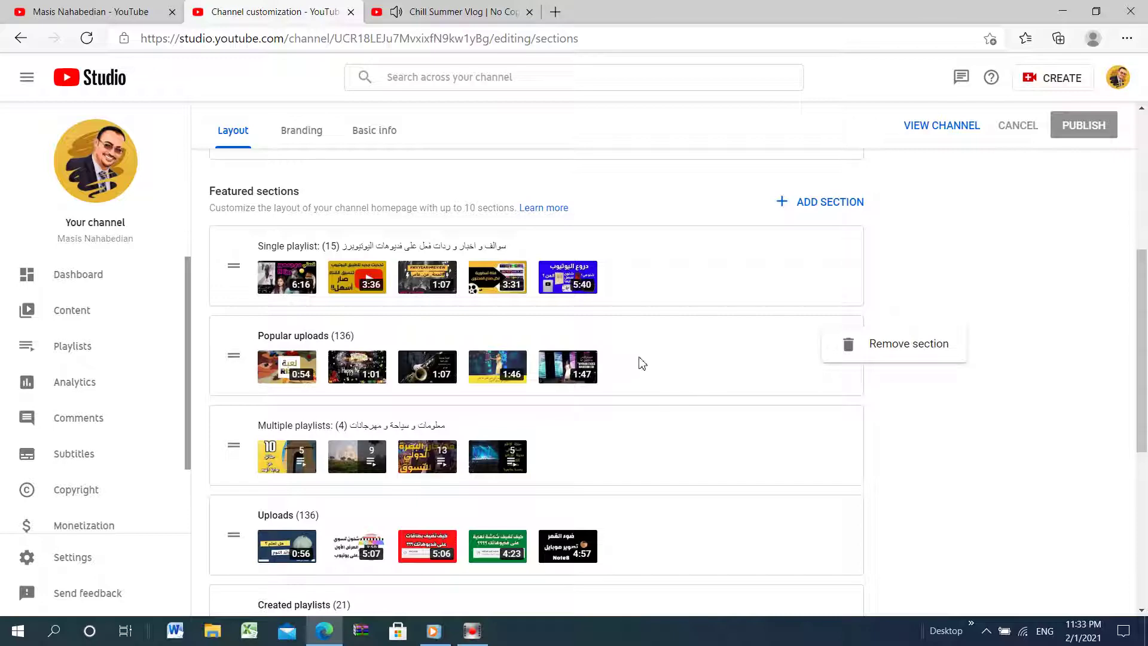
left_click(908, 218)
scroll(742, 239, "down", 4)
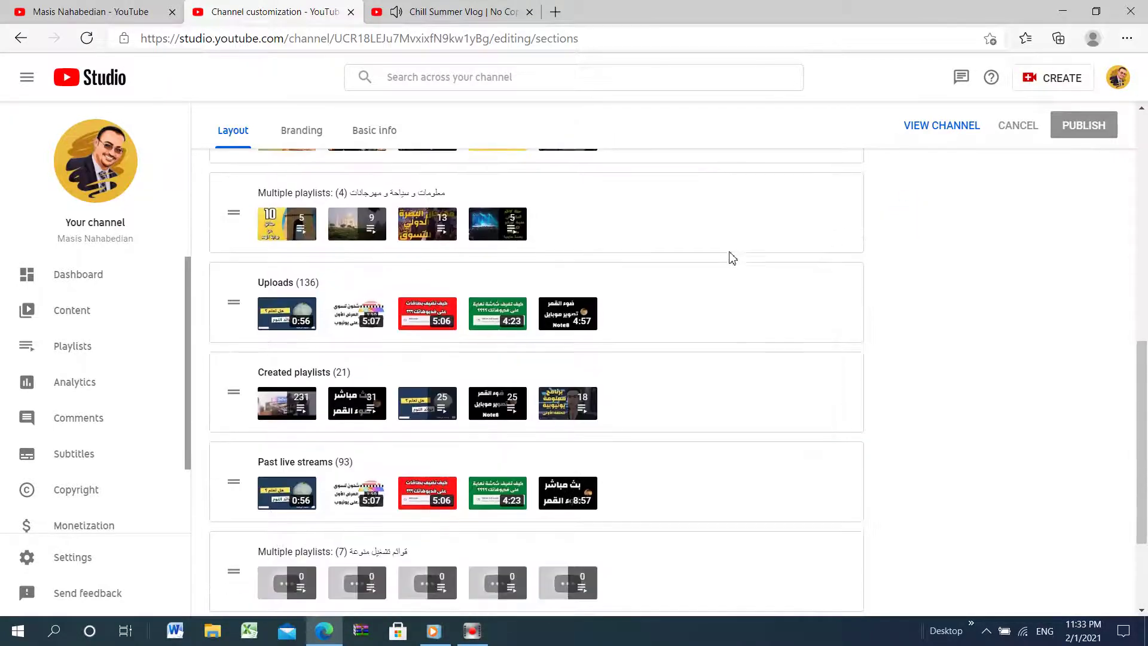
scroll(682, 248, "down", 4)
scroll(725, 280, "up", 4)
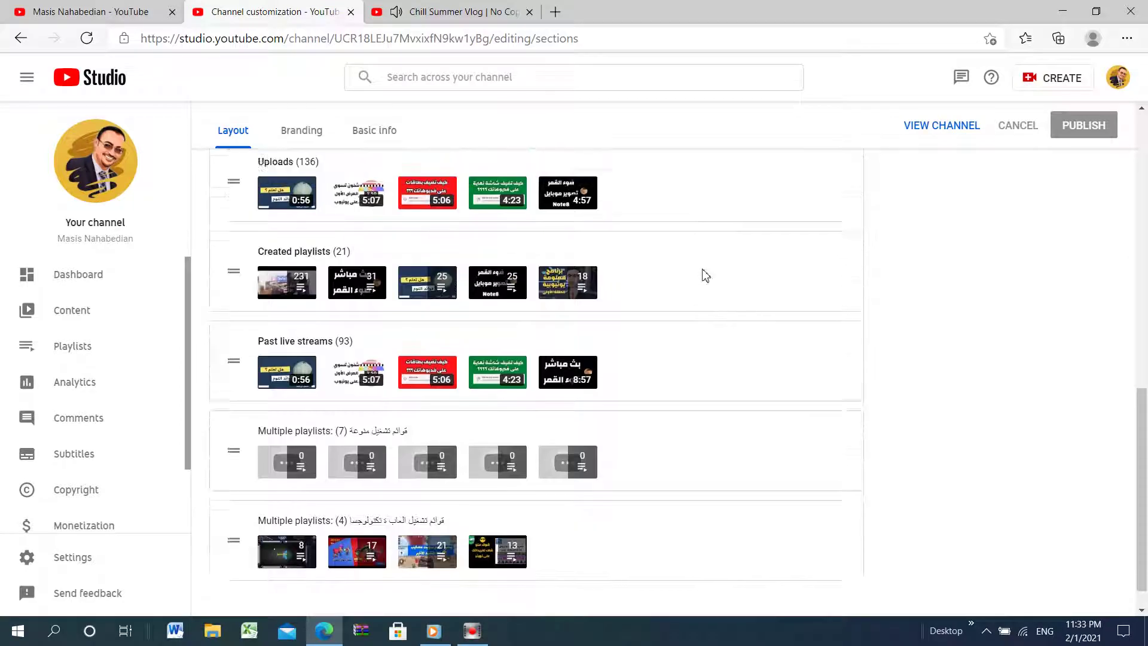
Open the channel's basic info, show the editable channel name fields and read through the channel description
left_click(362, 127)
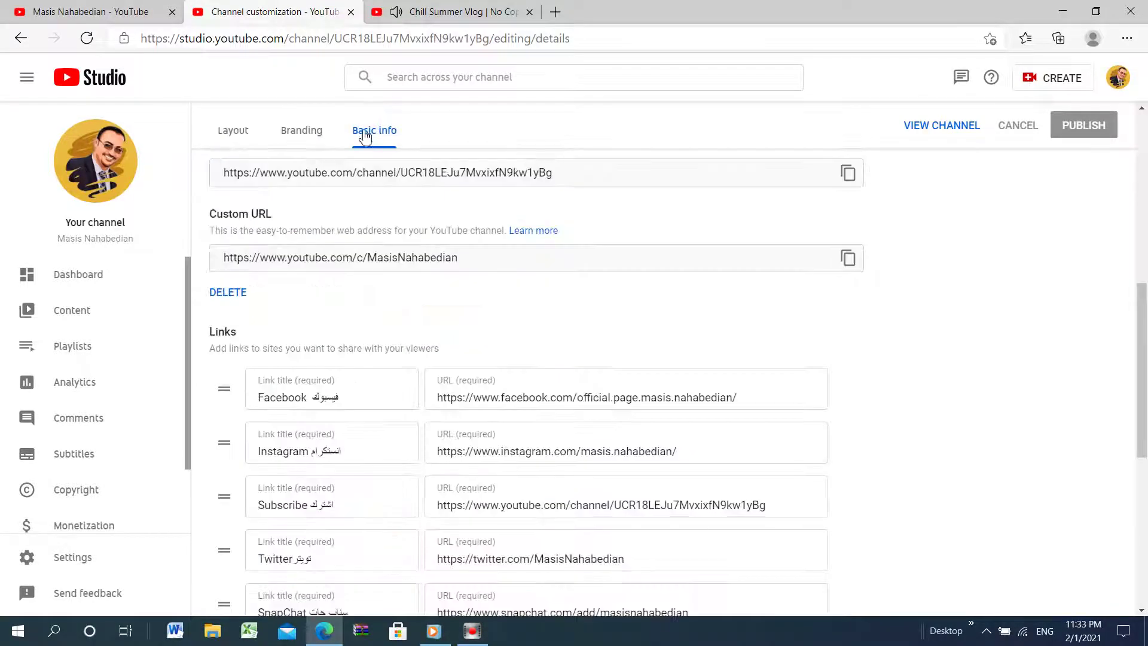
scroll(515, 233, "up", 5)
scroll(520, 257, "up", 3)
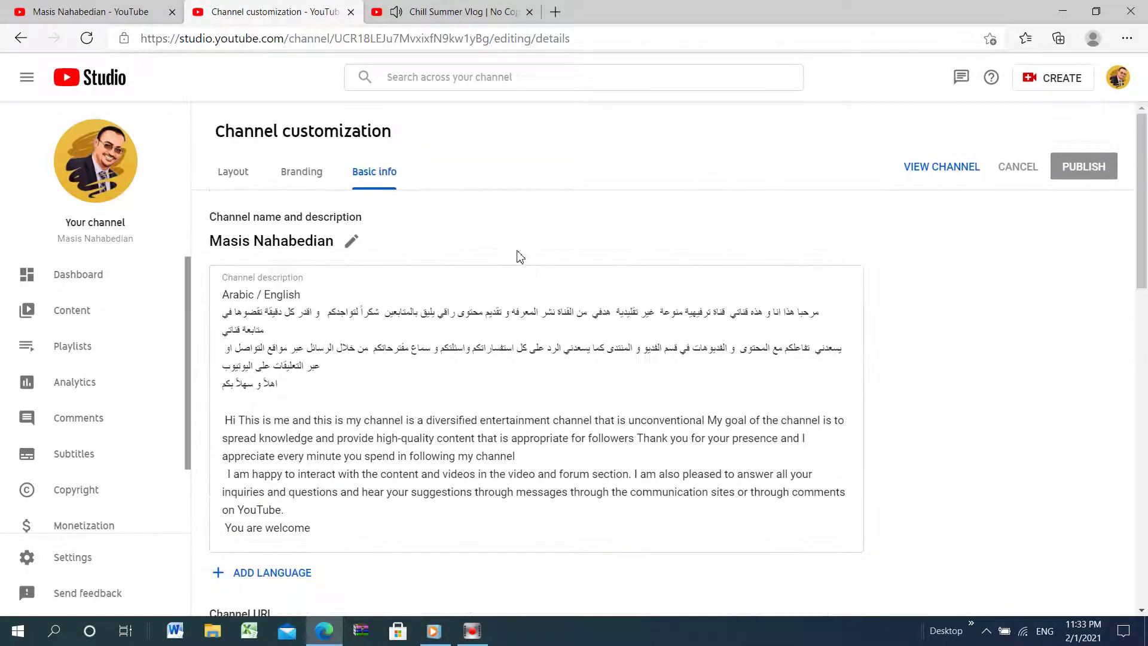
left_click(351, 241)
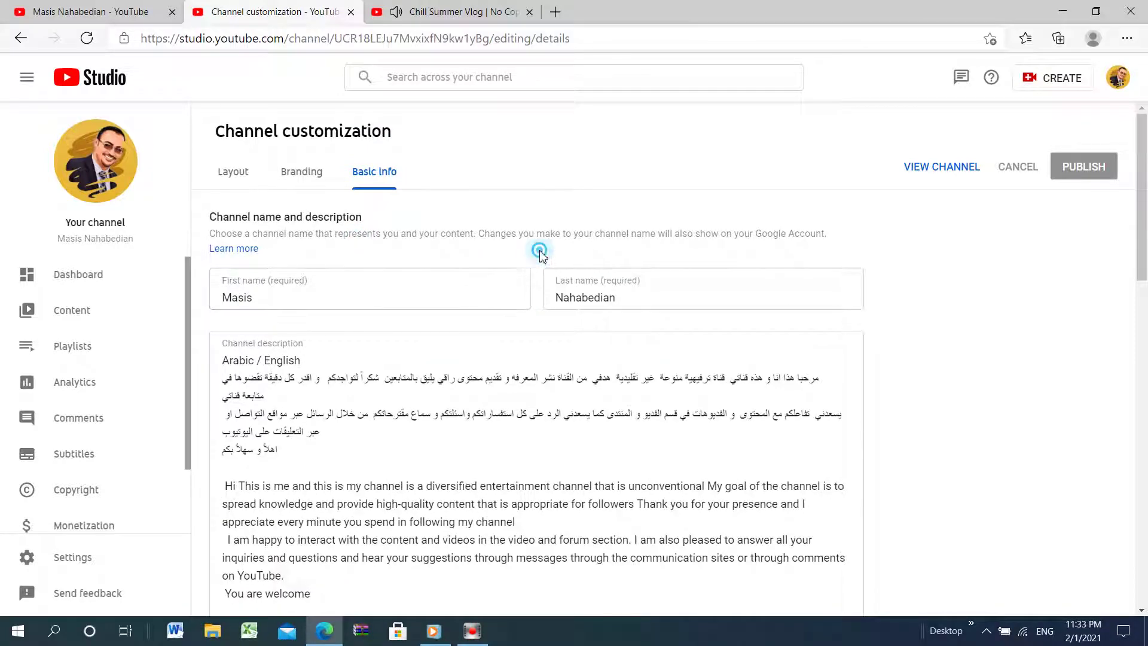
scroll(478, 281, "down", 4)
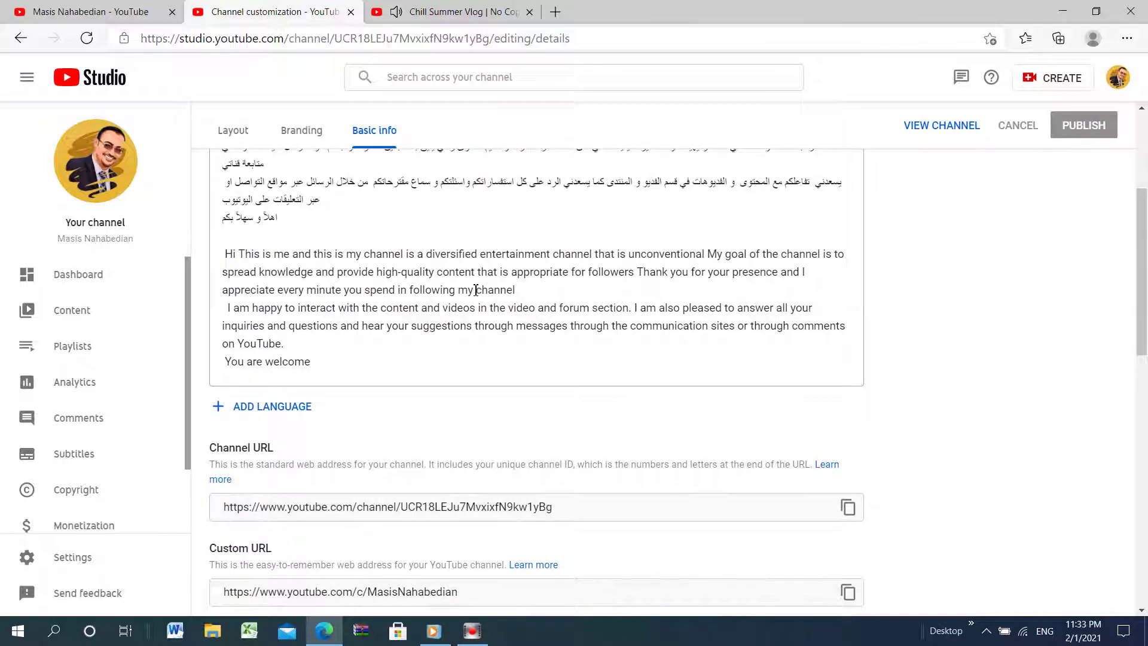
scroll(453, 263, "up", 1)
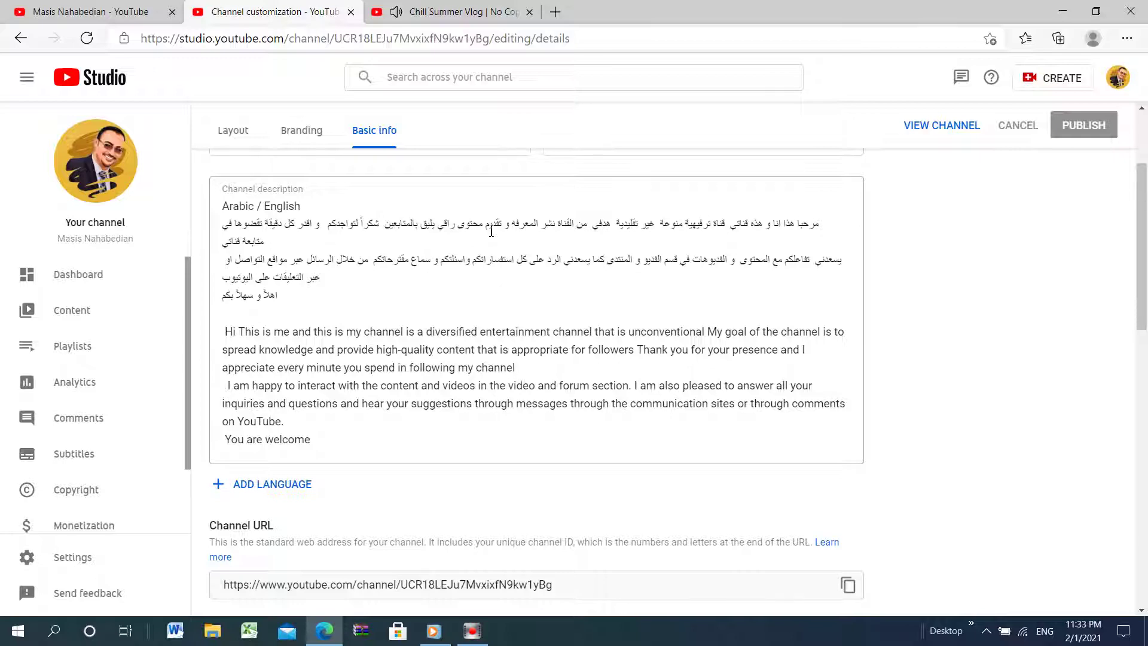
scroll(491, 231, "down", 3)
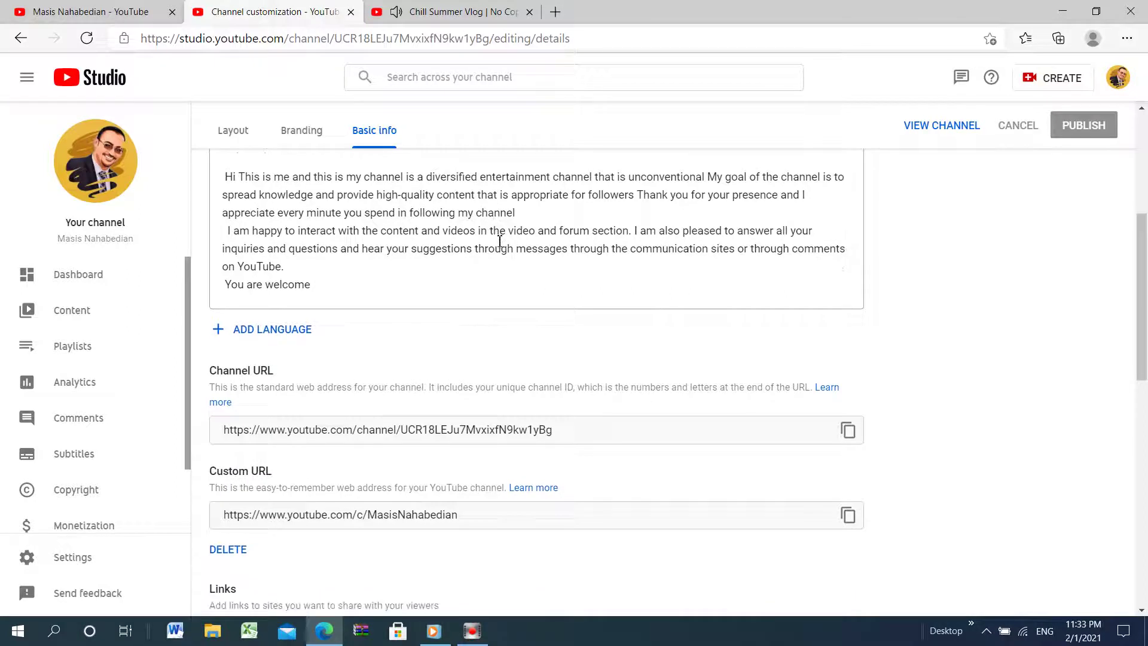
left_click(298, 334)
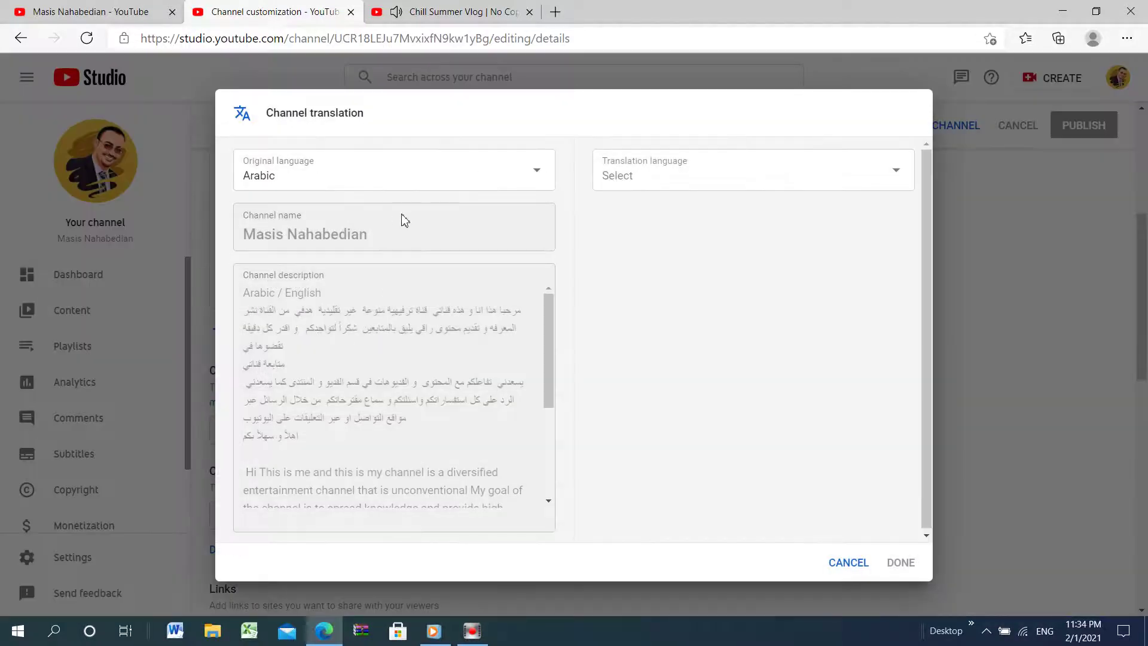
left_click(722, 176)
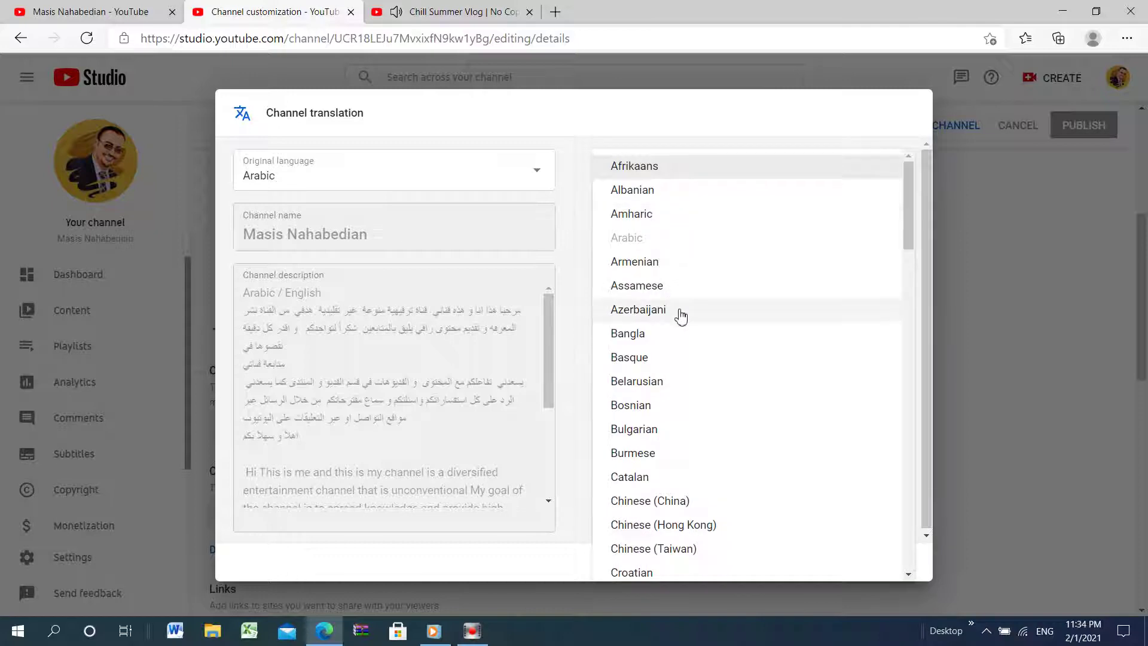
scroll(682, 317, "down", 6)
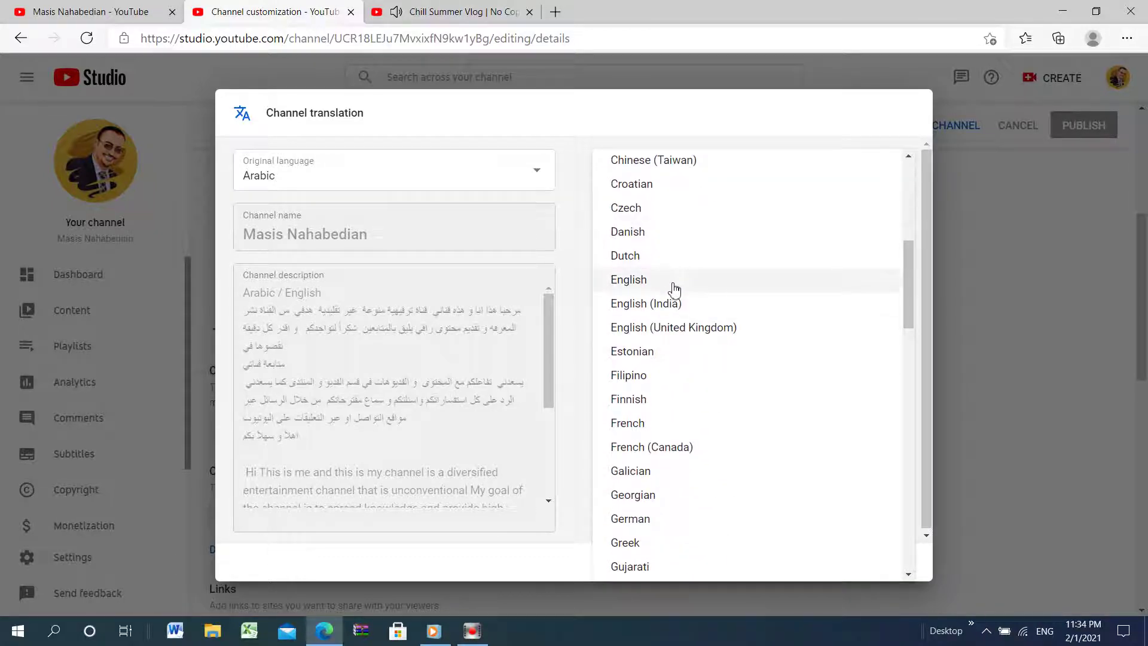
left_click(675, 290)
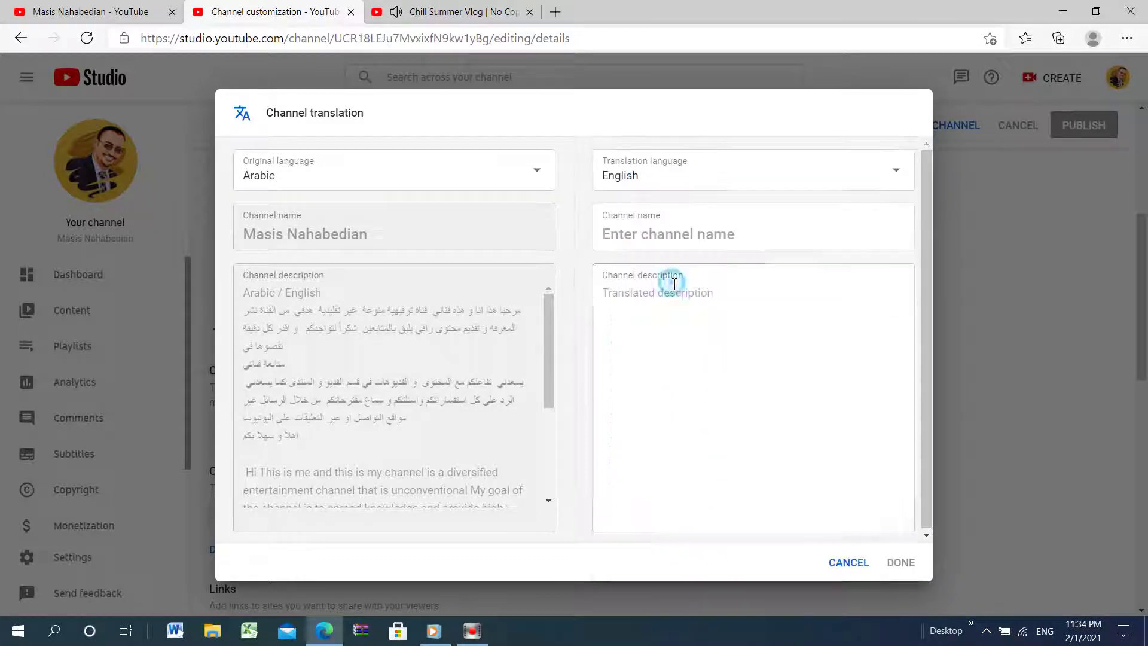
left_click(666, 235)
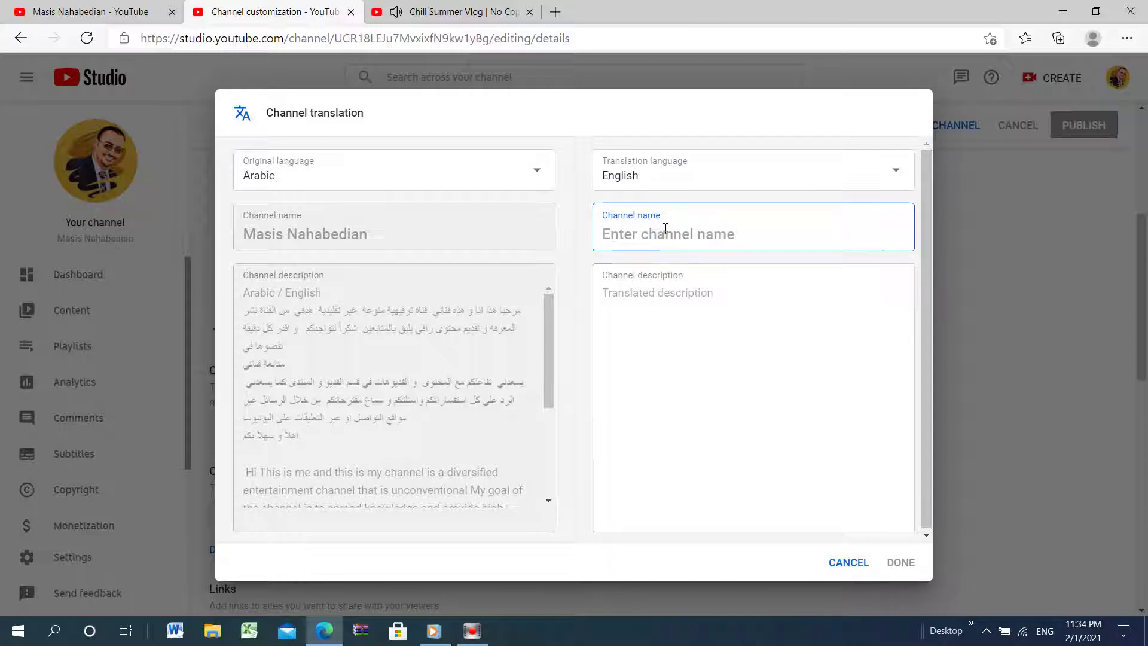
left_click(711, 350)
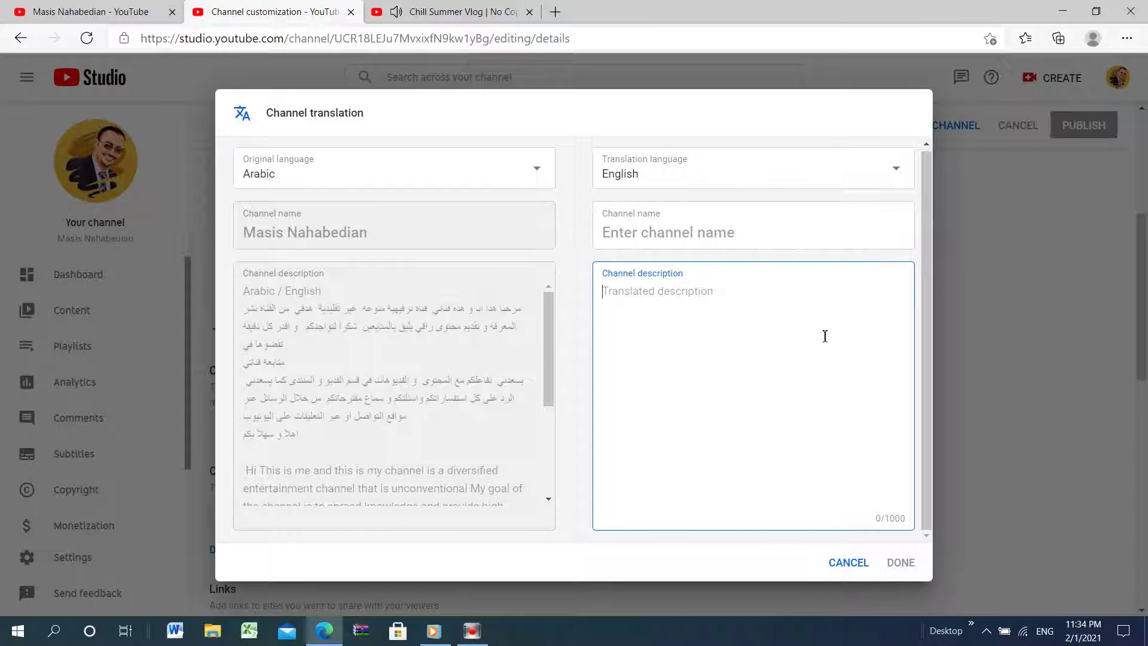
left_click(849, 562)
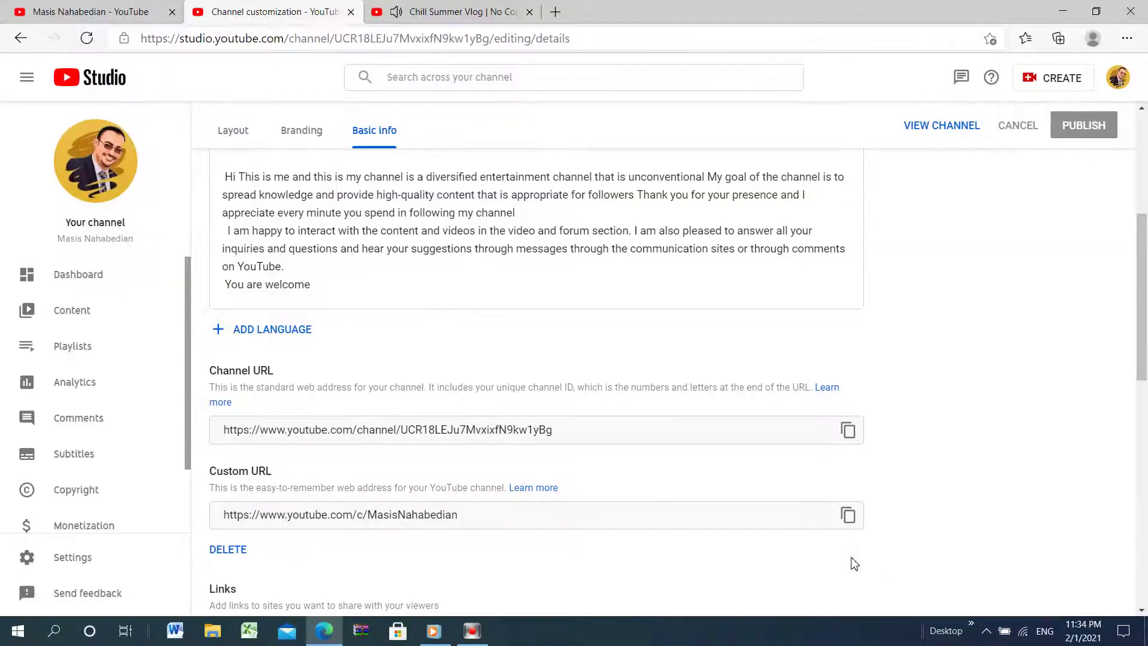
Review the channel's URL and links settings and select the full custom URL text
scroll(656, 431, "down", 5)
scroll(640, 427, "up", 3)
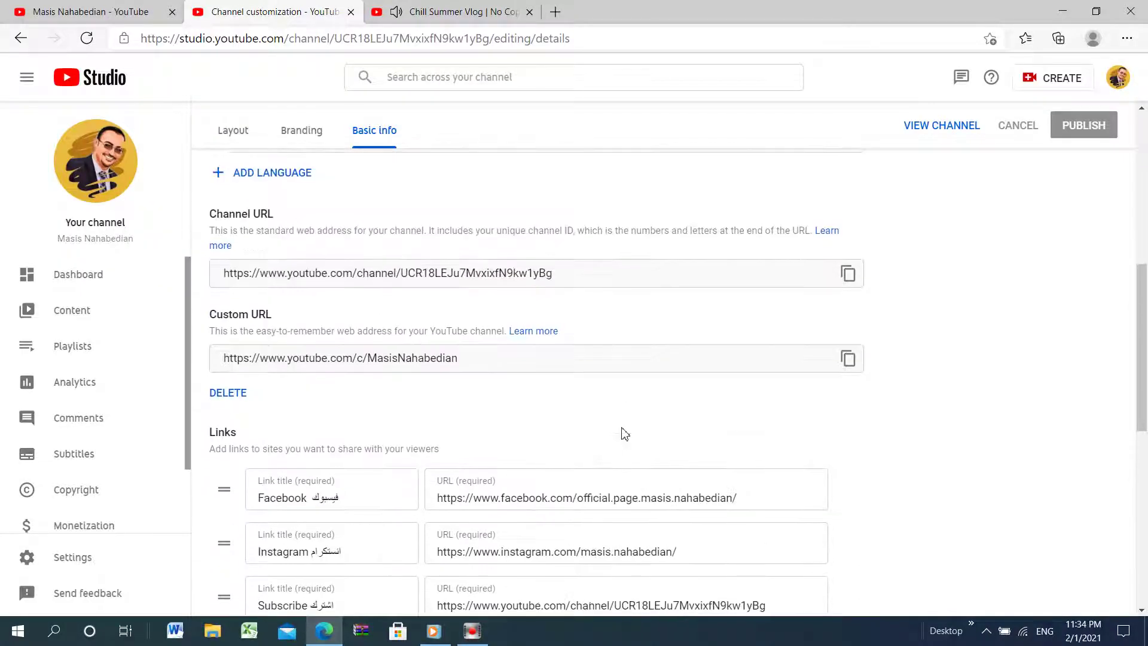
scroll(482, 364, "up", 2)
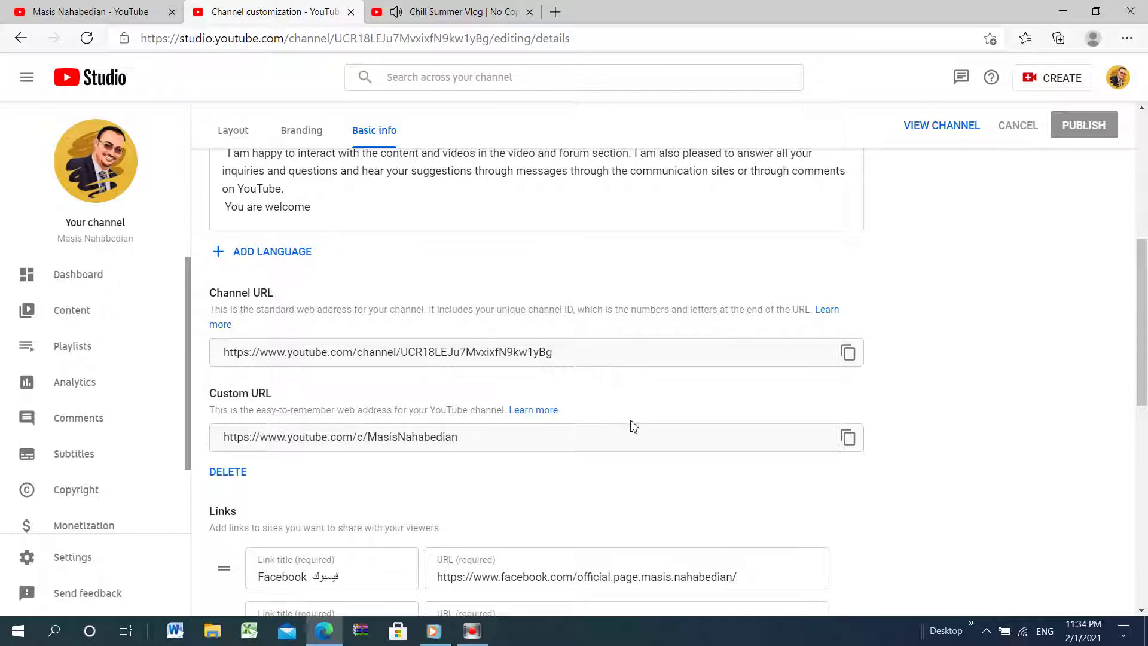
triple_click(498, 439)
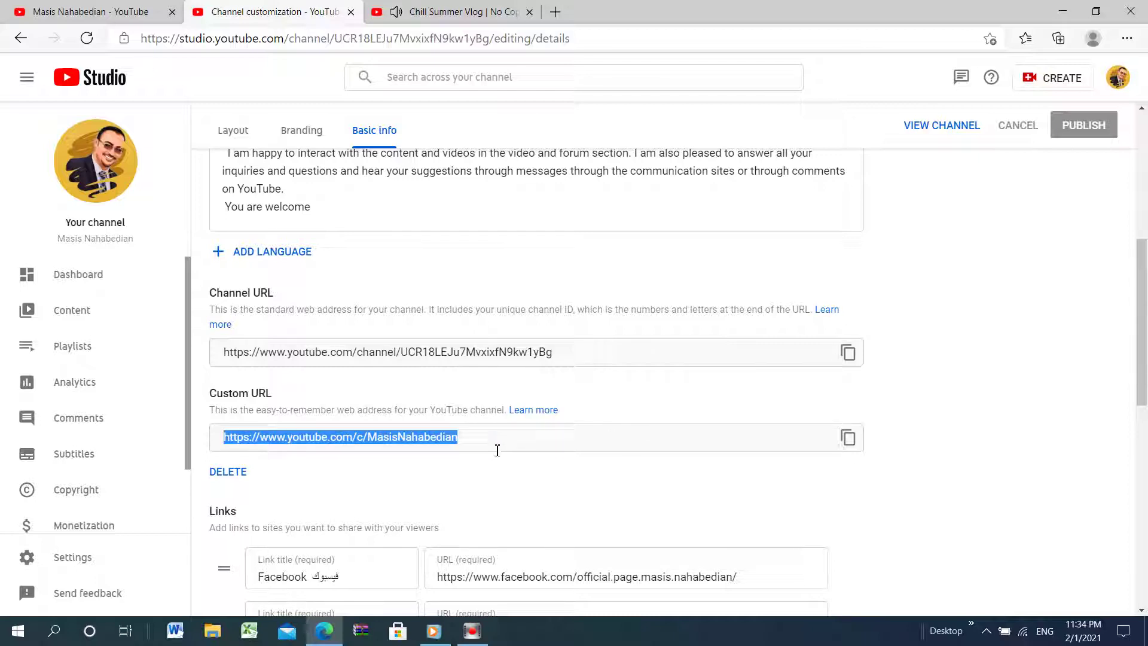
Clear the custom URL selection and compare the Channel URL and Custom URL settings with the links section
left_click(368, 441)
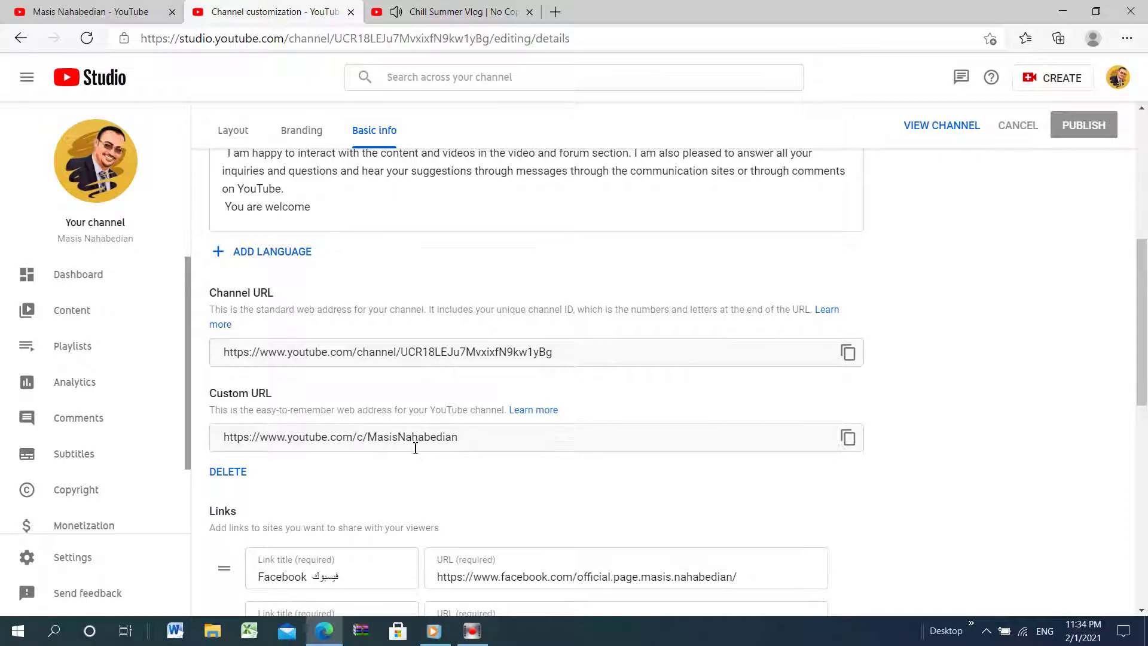
scroll(569, 425, "down", 4)
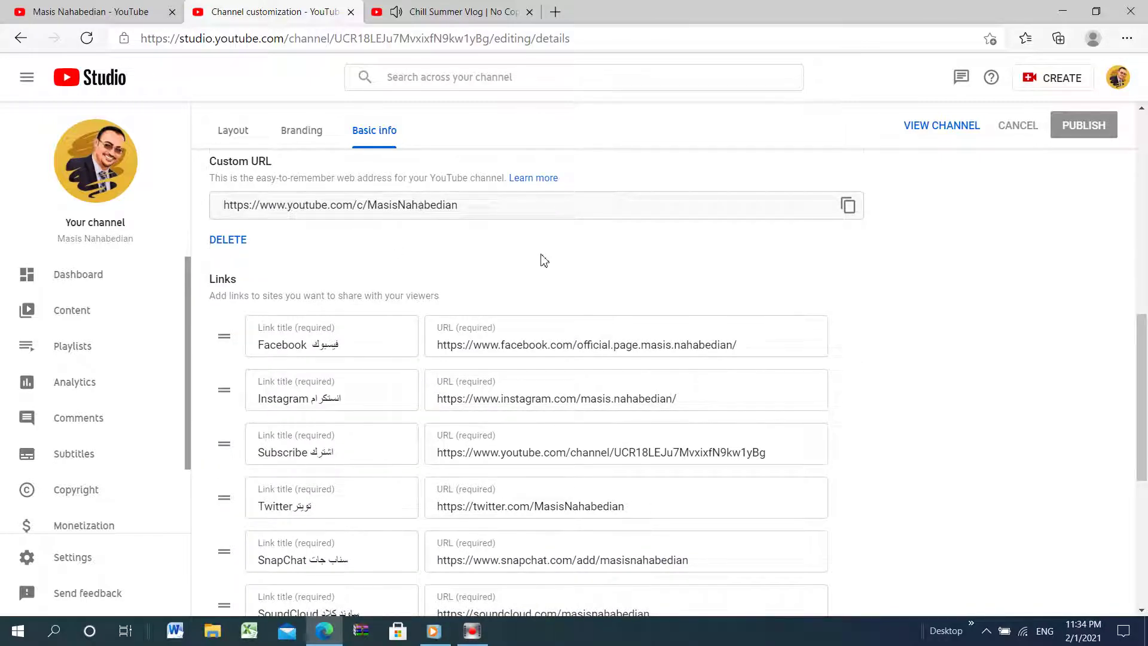
scroll(544, 261, "up", 4)
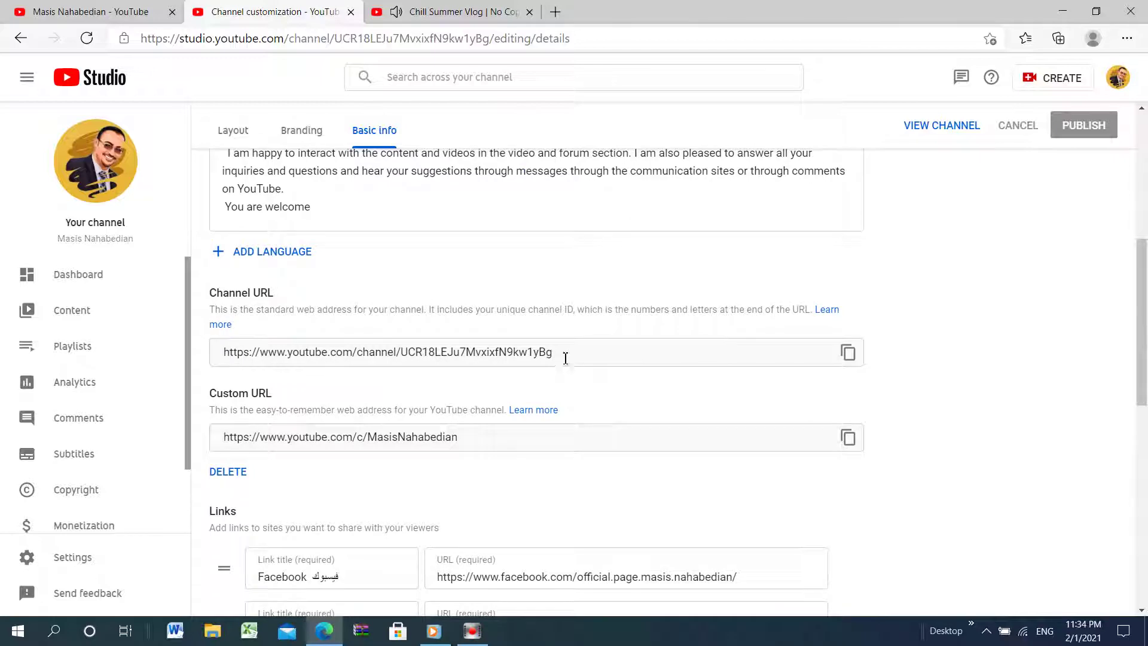
scroll(571, 398, "down", 3)
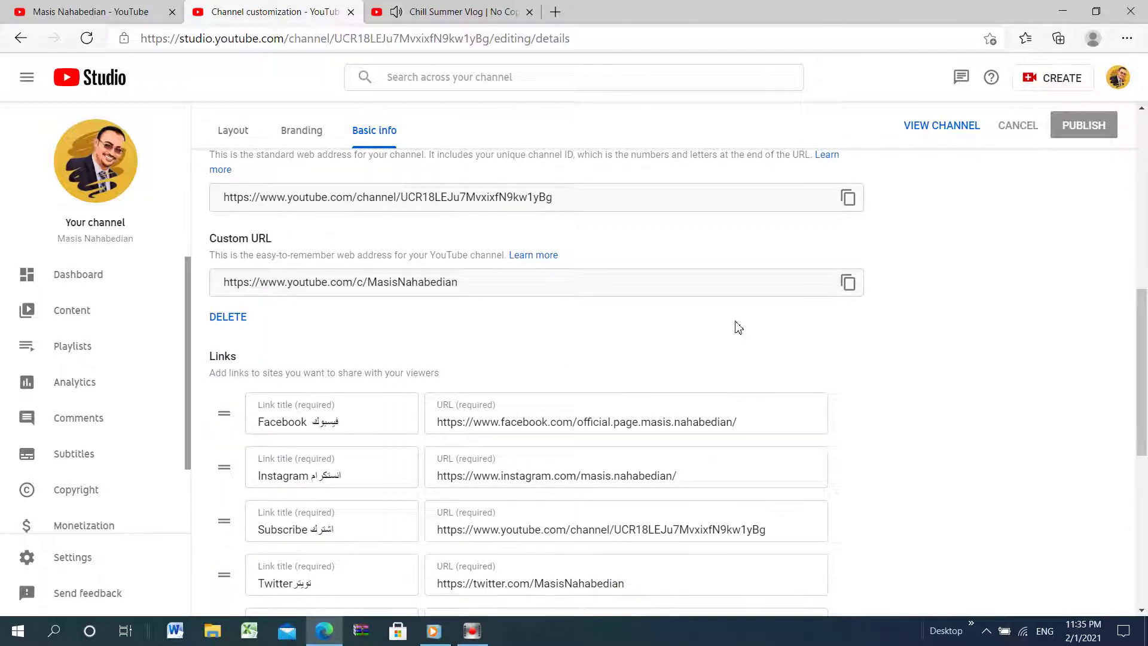
scroll(682, 302, "up", 1)
scroll(714, 320, "down", 2)
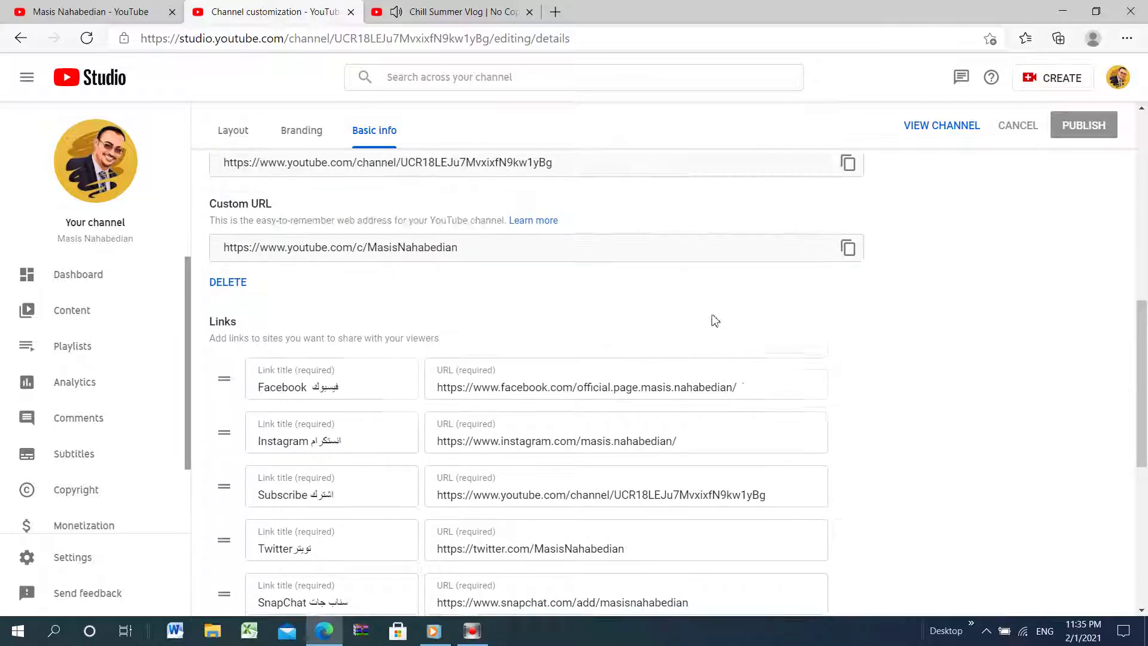
scroll(715, 320, "down", 2)
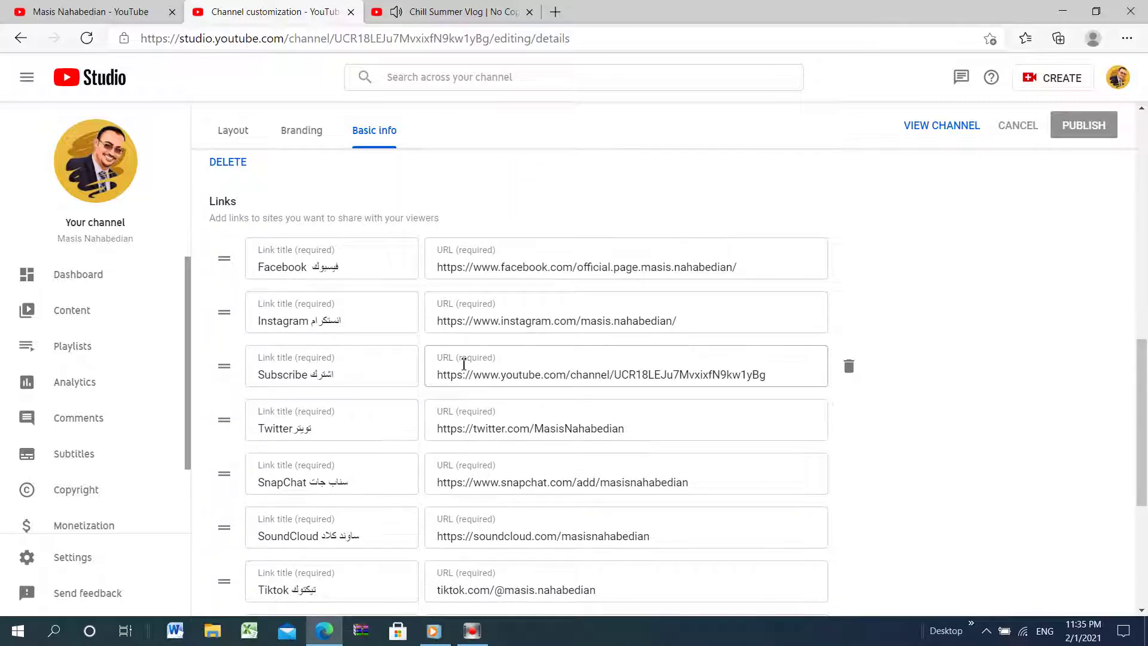
Examine the titles and URLs of the social media links in the channel's Links list
scroll(326, 314, "up", 3)
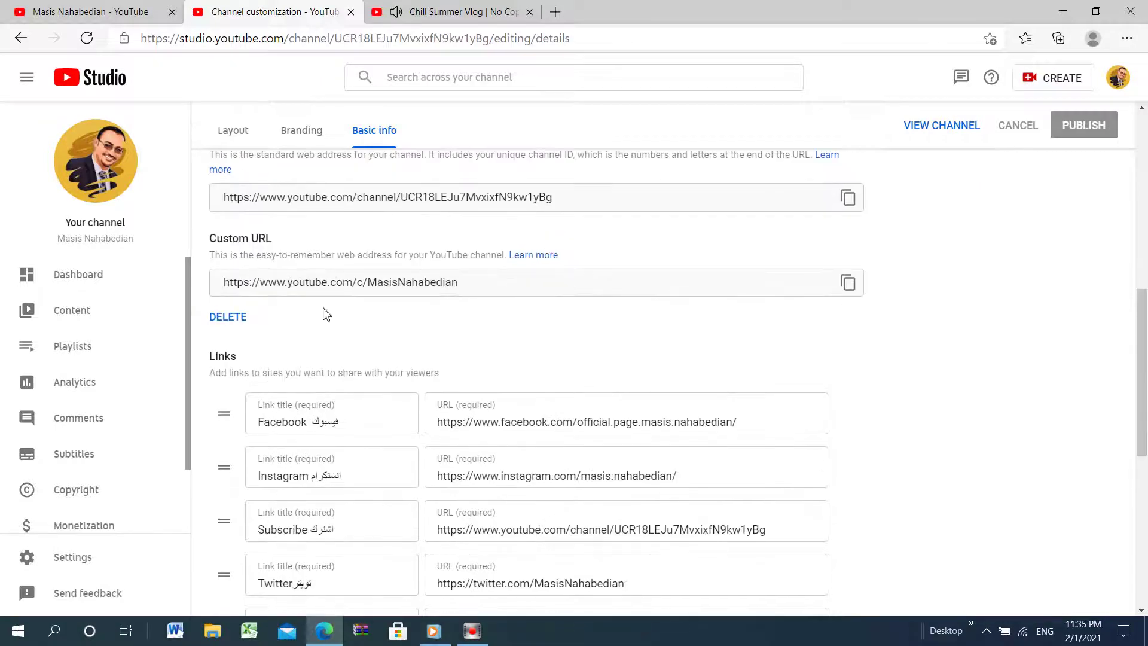
scroll(281, 317, "down", 2)
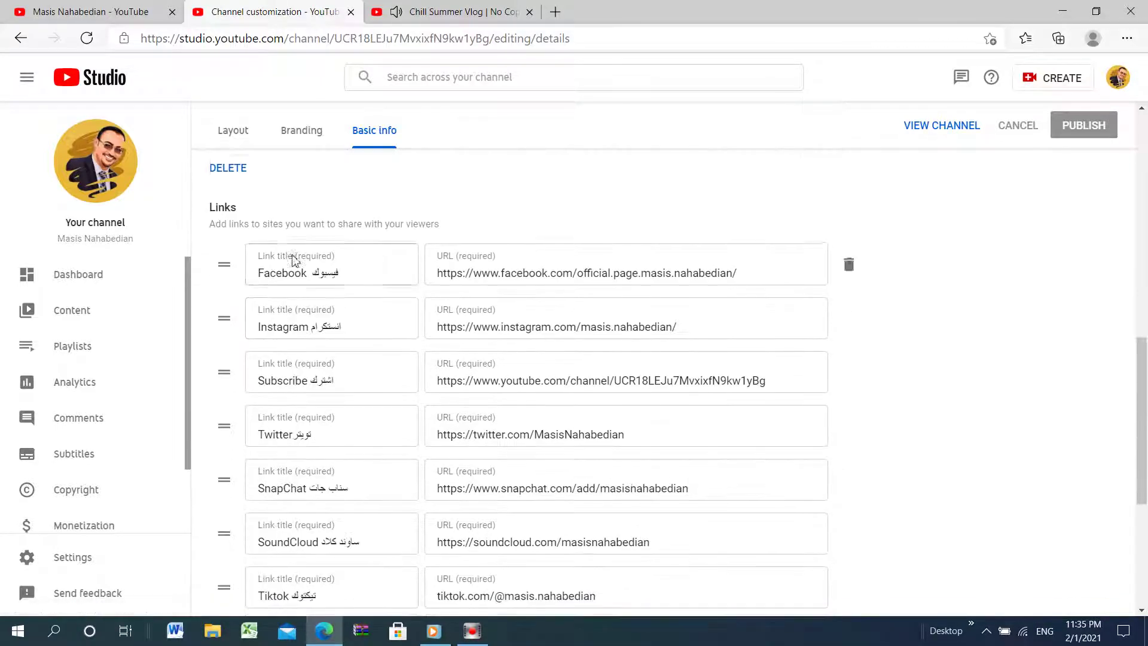
scroll(293, 260, "up", 3)
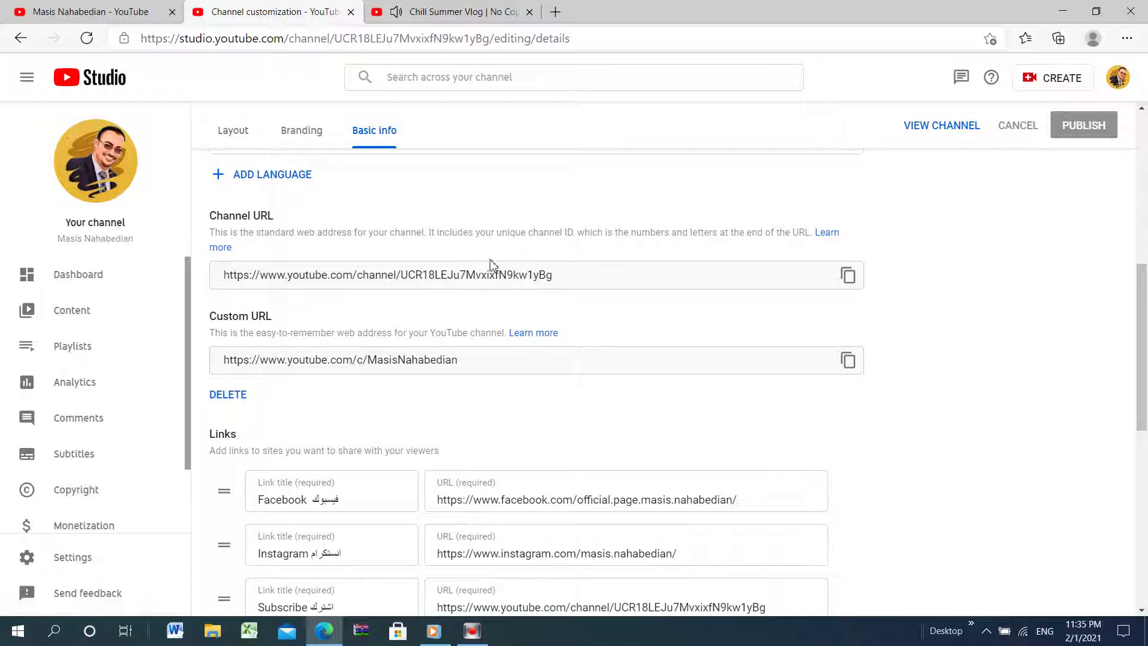
scroll(453, 271, "down", 4)
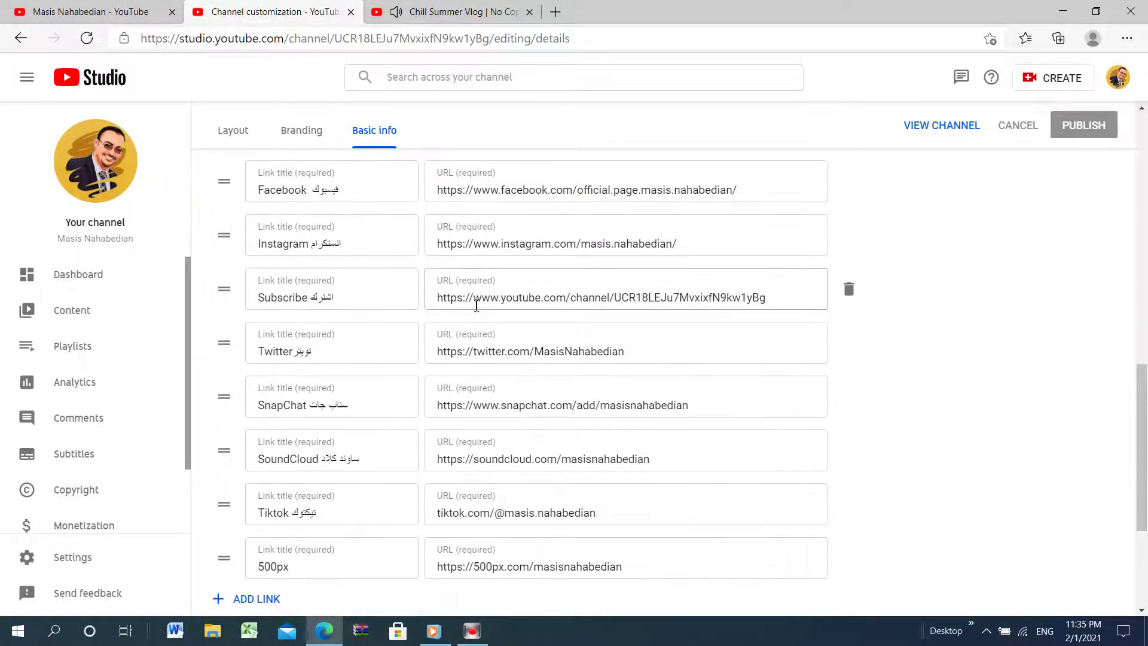
scroll(463, 236, "up", 4)
scroll(461, 263, "down", 2)
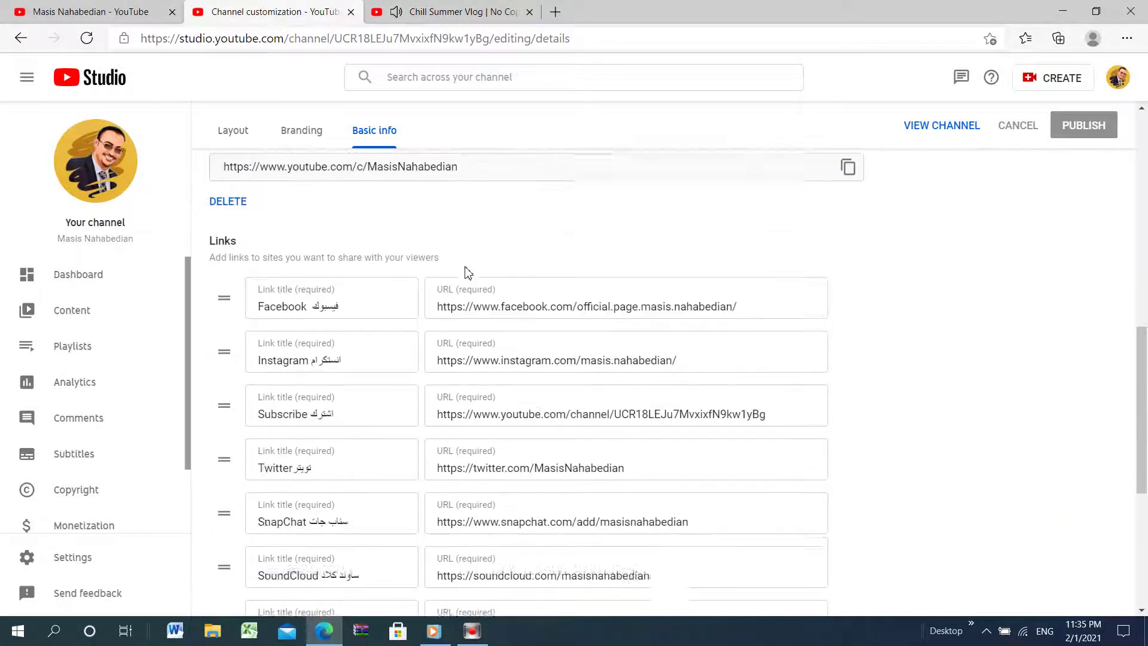
scroll(278, 253, "down", 2)
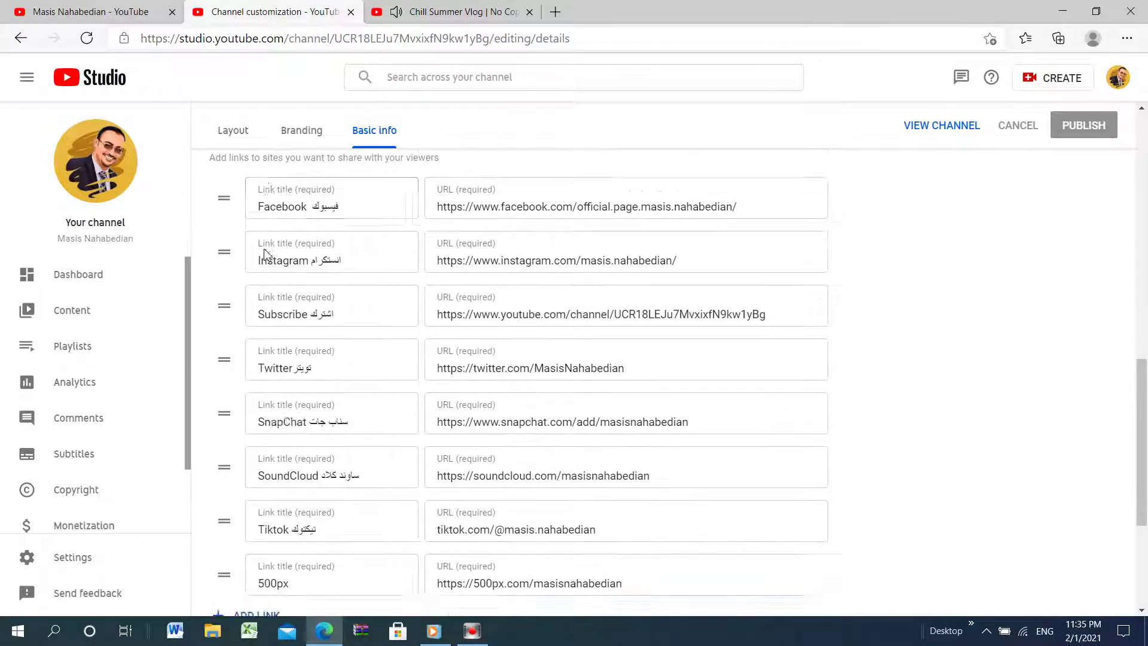
scroll(278, 253, "up", 2)
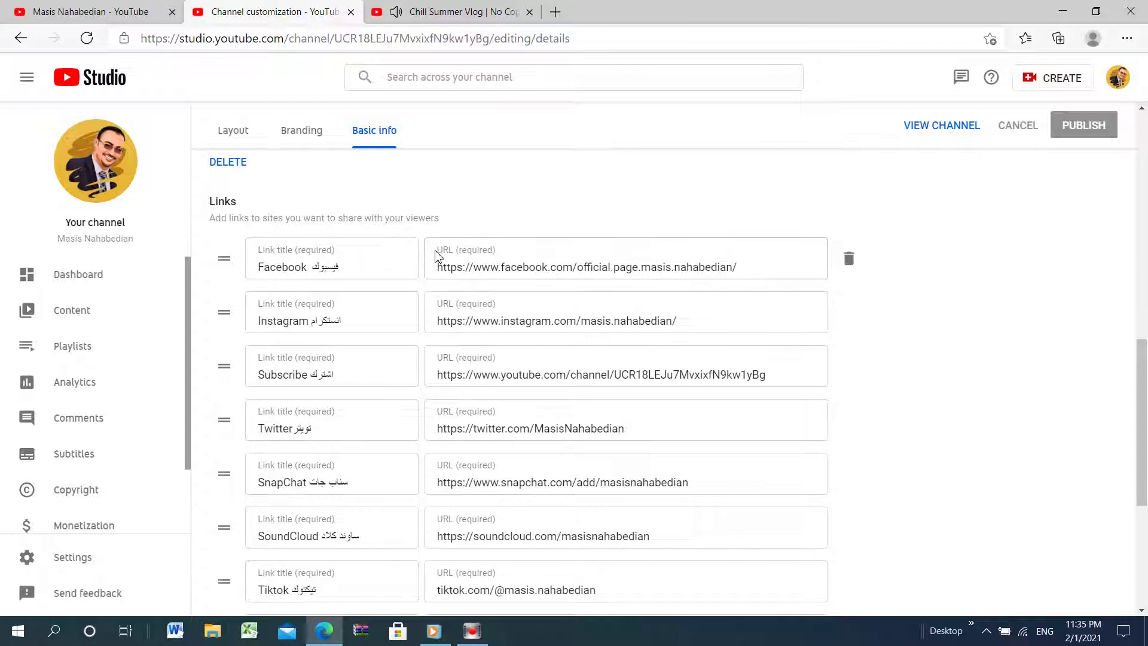
scroll(442, 252, "down", 2)
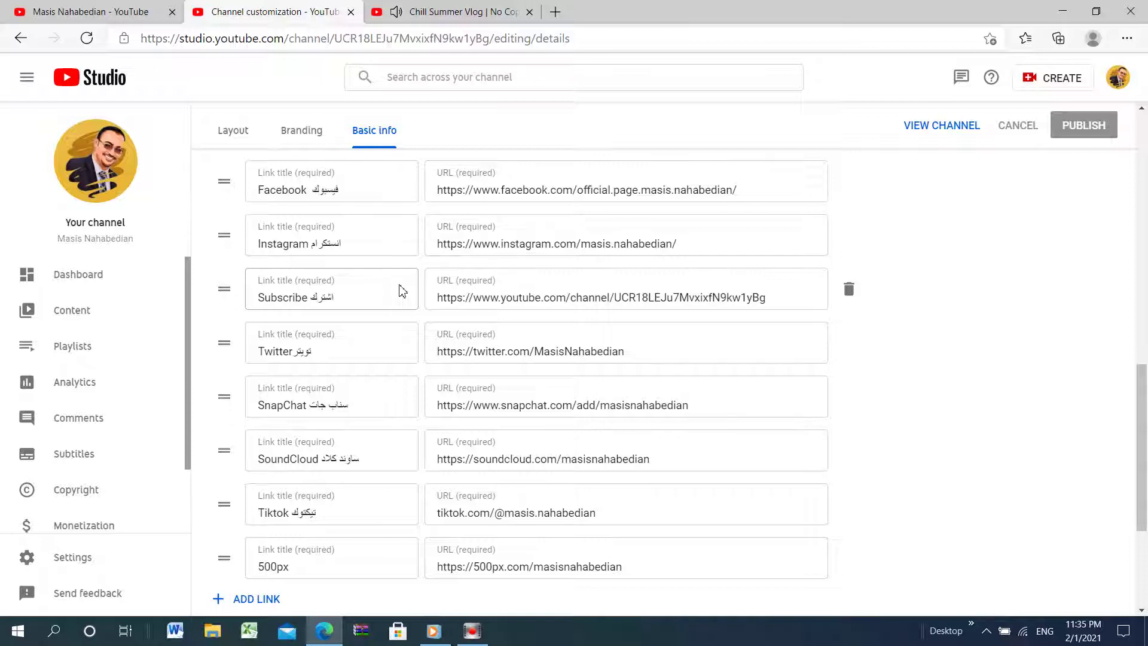
Check the title fields of the Subscribe link and the 500px link in the Links list
left_click(384, 302)
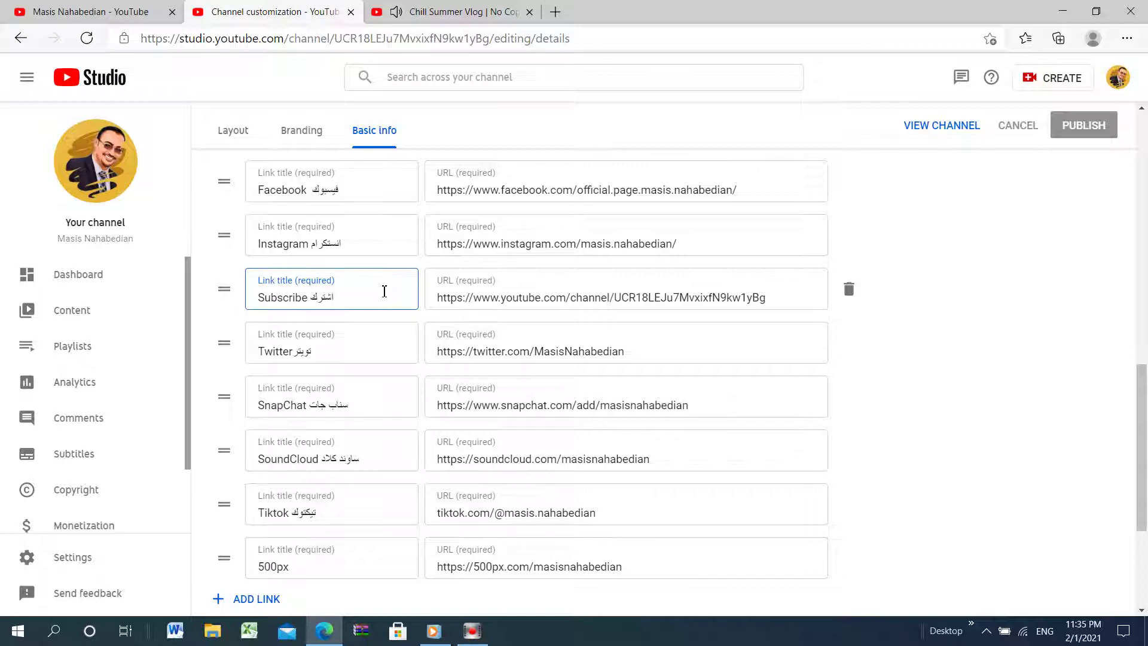
scroll(443, 302, "down", 3)
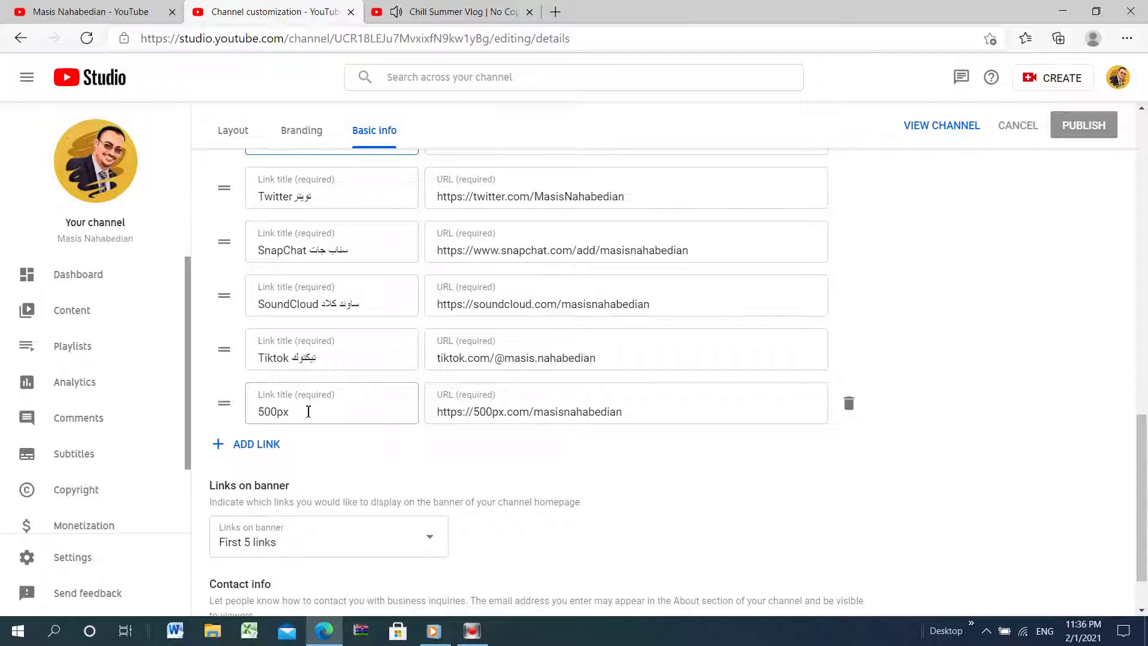
left_click(294, 419)
left_click(295, 415)
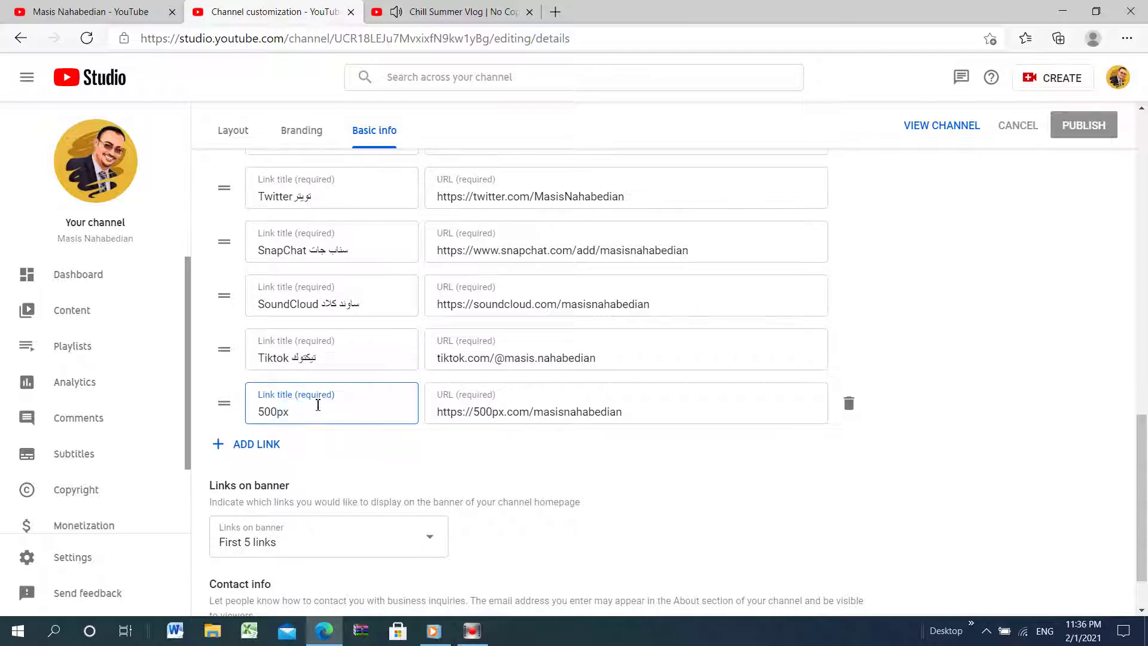
Review the whole Links list together with the links-on-banner setting and the contact email field
scroll(503, 413, "up", 6)
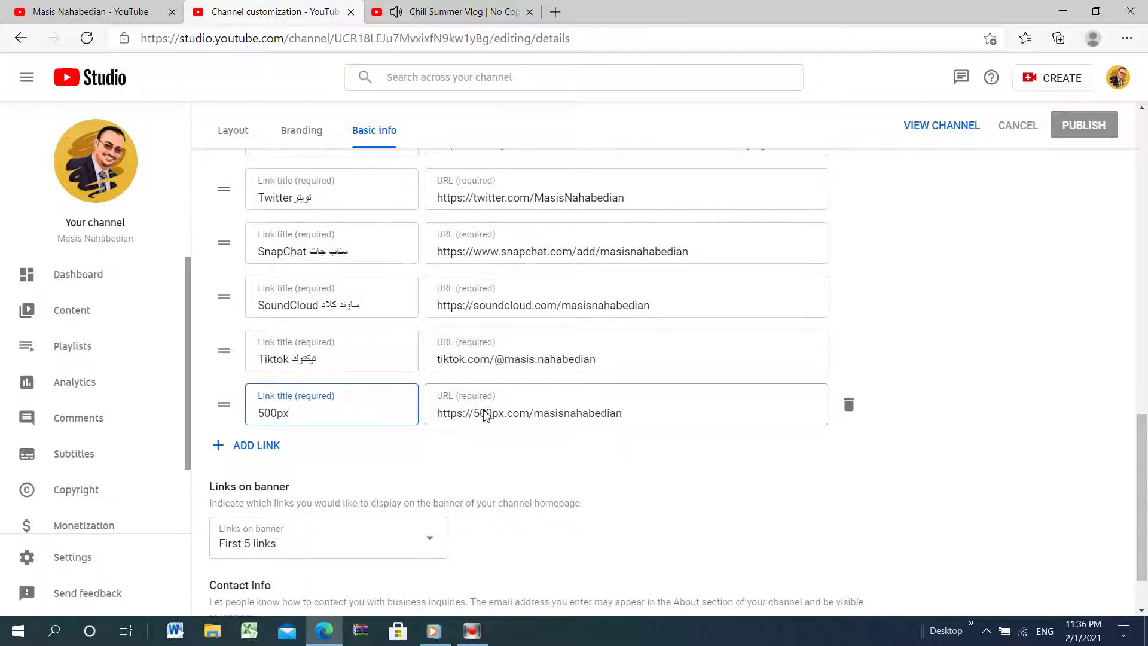
scroll(484, 395, "down", 7)
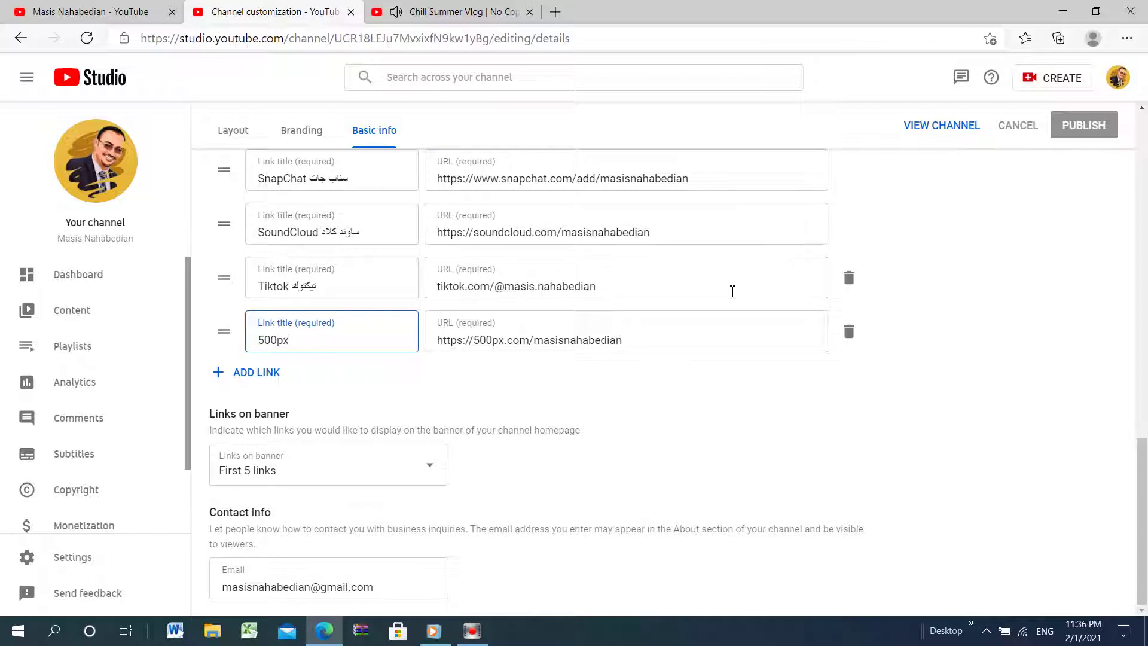
scroll(648, 394, "up", 2)
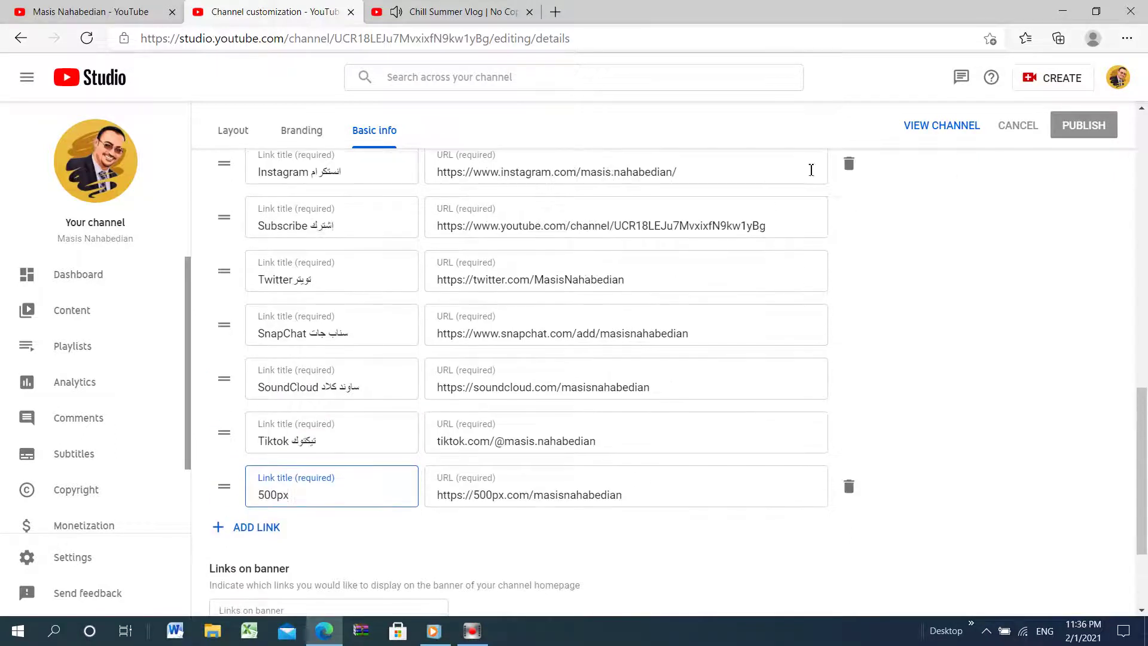
scroll(658, 365, "down", 2)
scroll(628, 372, "up", 4)
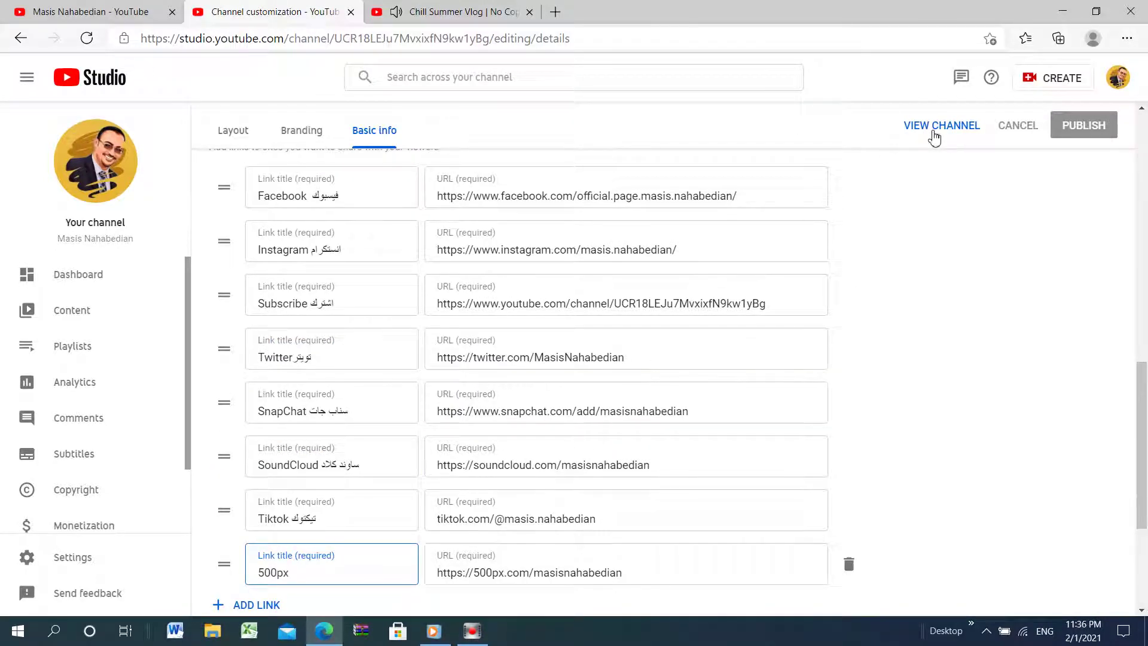
View the public channel page, close the customization page, dismiss the translation offer and show the channel's videos
left_click(935, 127)
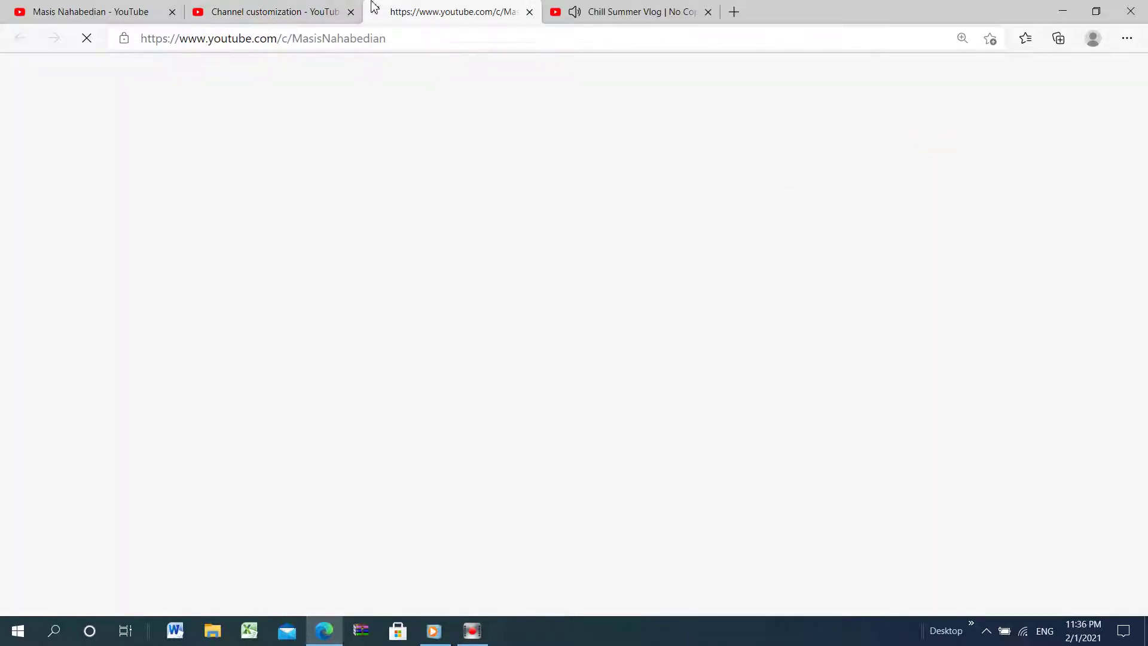
left_click(352, 12)
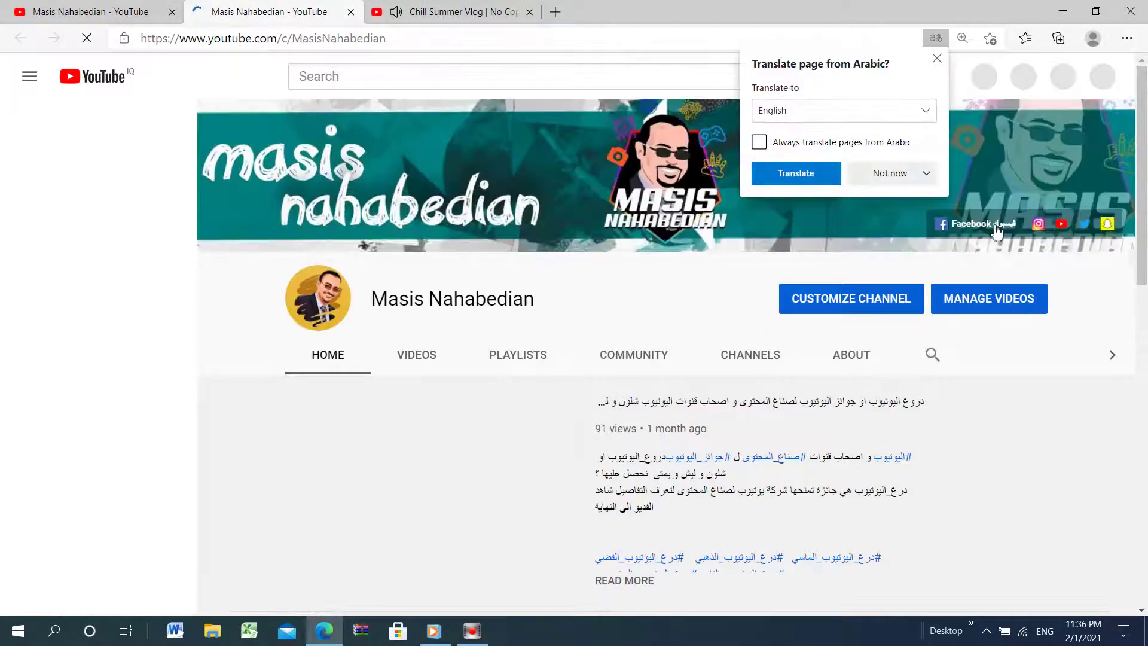
left_click(938, 58)
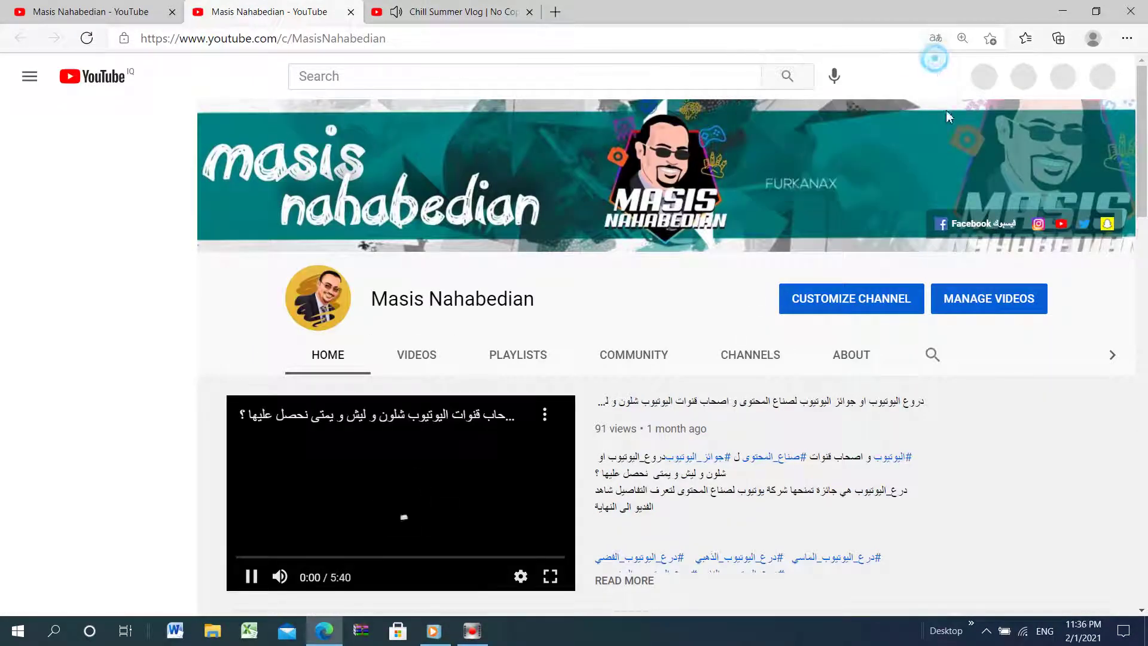
left_click(418, 354)
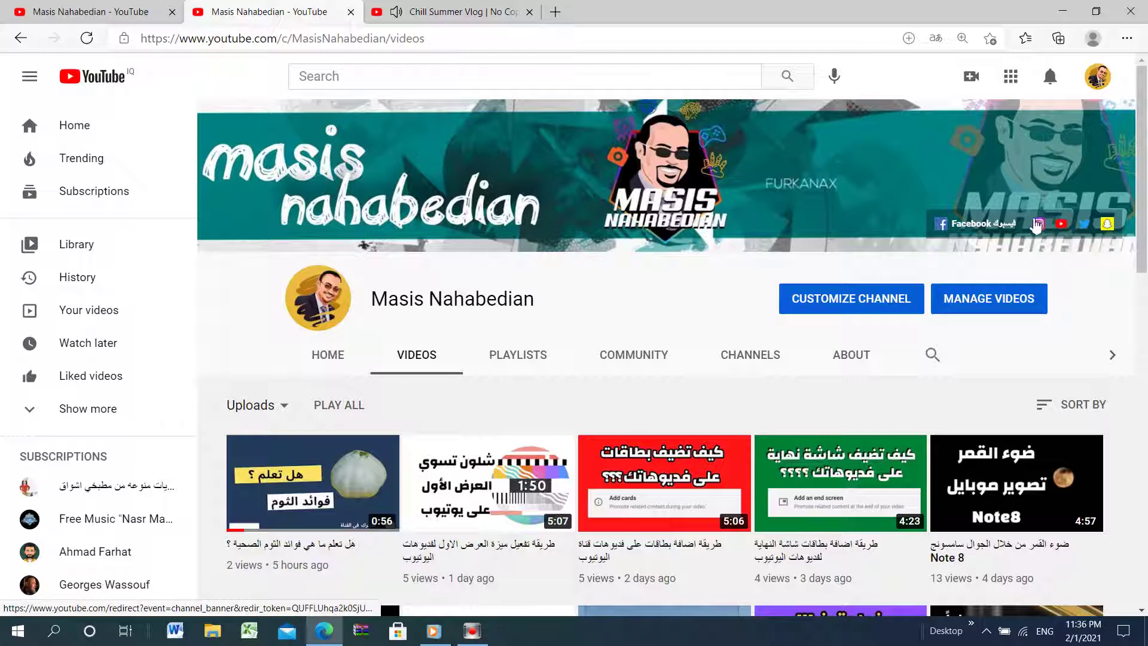
Open the channel's About page and read through its description, business inquiry details and links
left_click(848, 355)
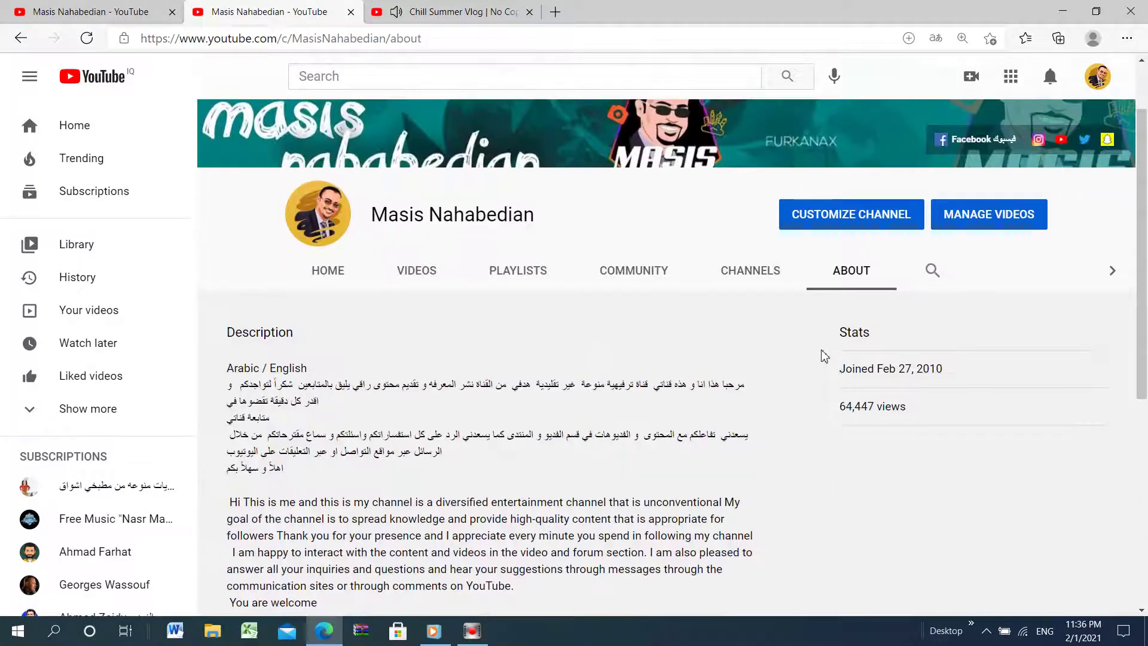
scroll(818, 353, "down", 3)
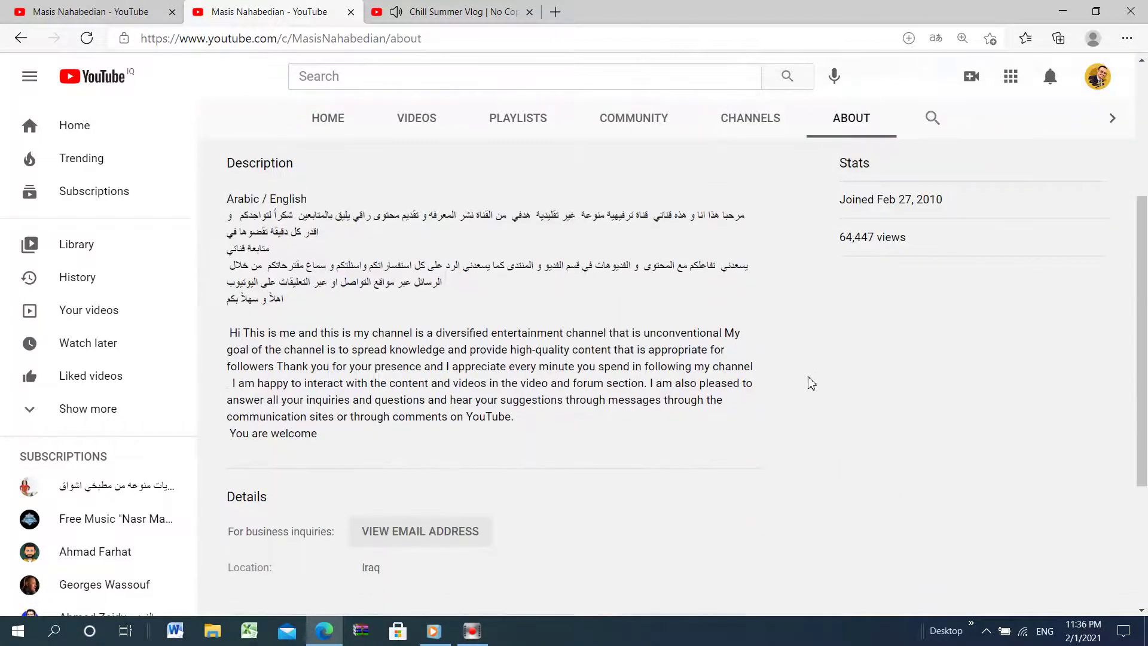
scroll(807, 377, "down", 1)
scroll(626, 403, "up", 1)
scroll(635, 387, "down", 3)
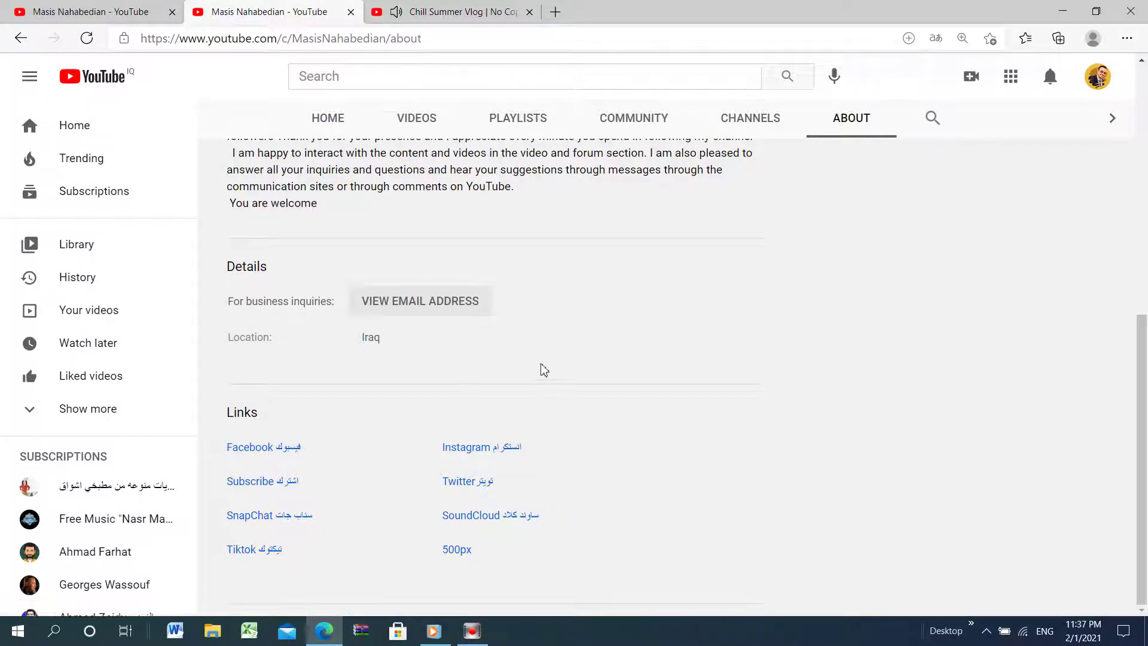
scroll(541, 367, "up", 5)
scroll(574, 365, "up", 2)
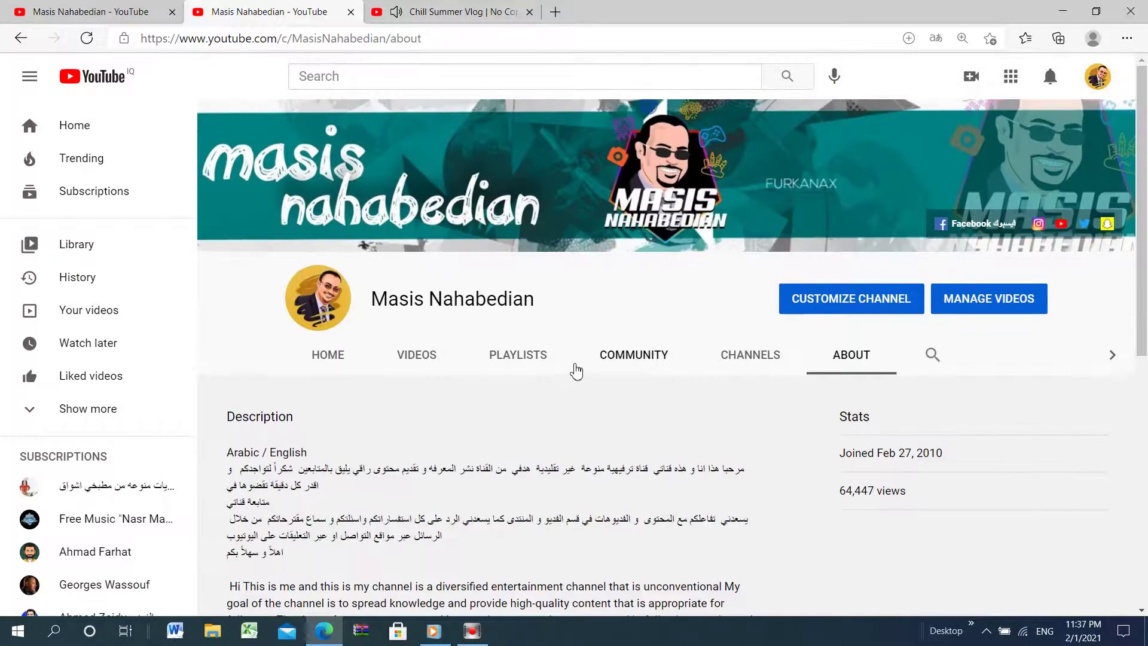
Show the channel's uploaded videos and its created playlists
left_click(416, 364)
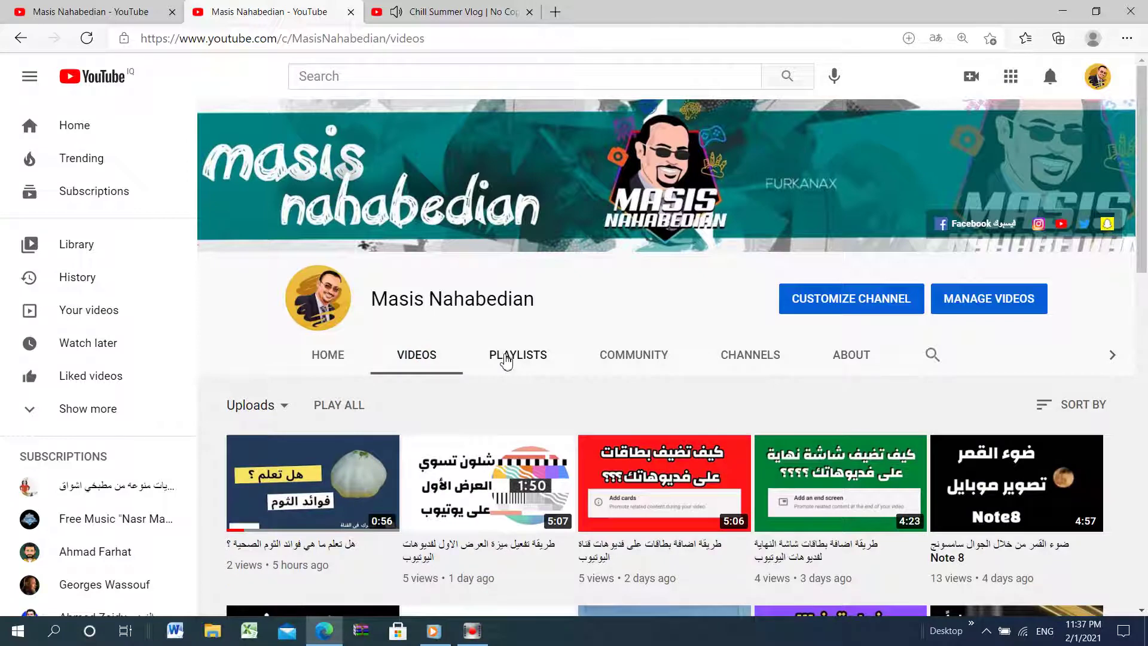
left_click(506, 359)
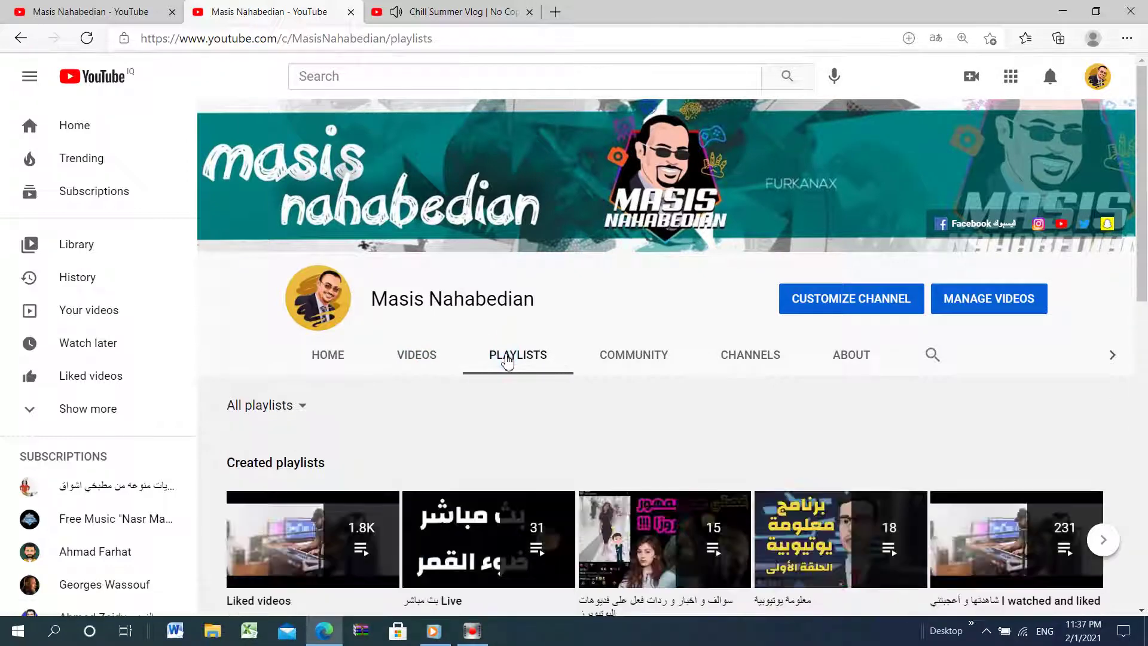